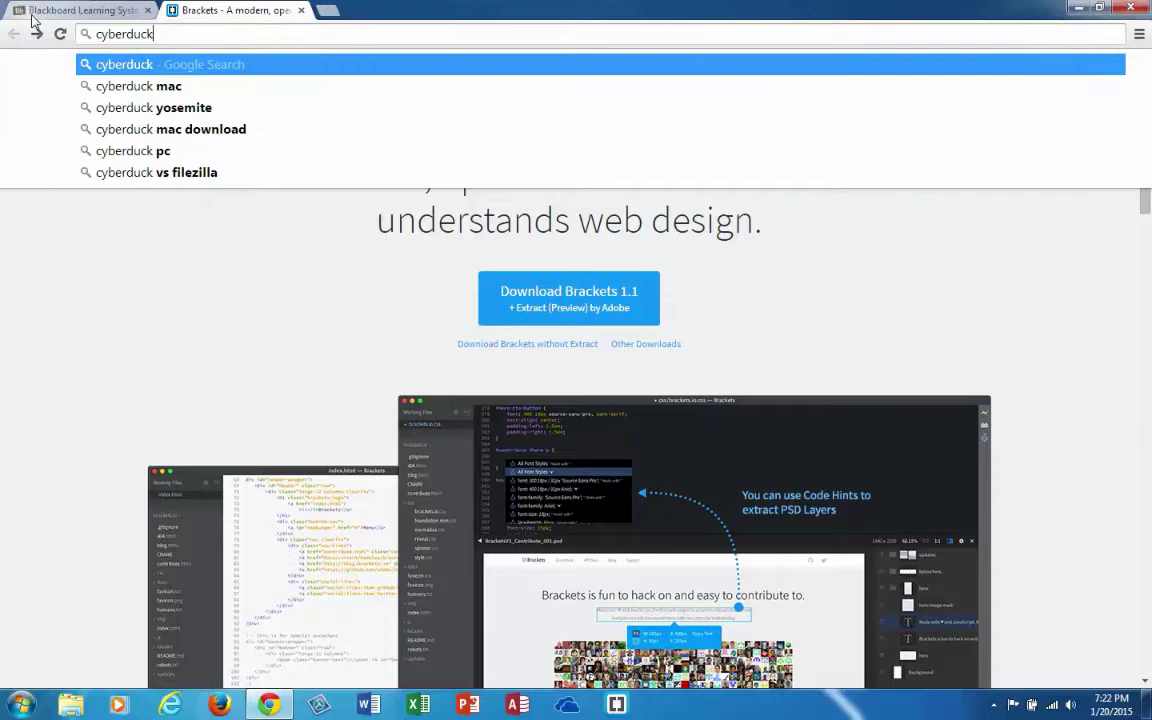
Go to cyberduck.io in Chrome's current tab.
text(.io)
key(Return)
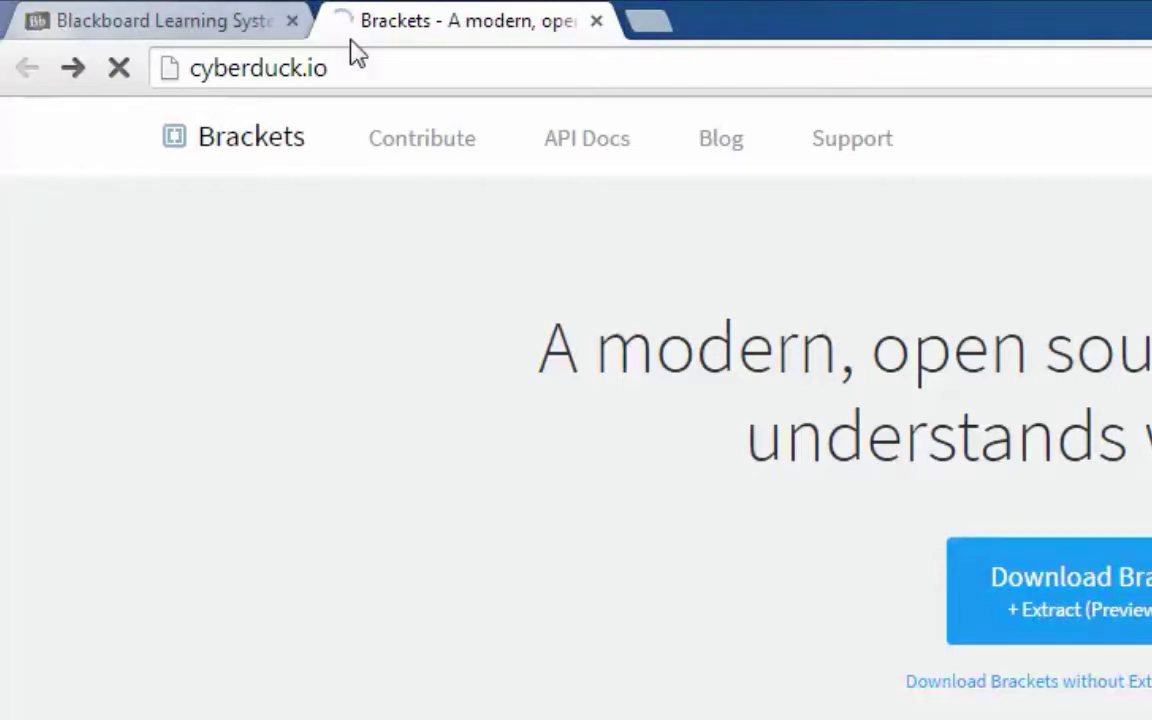
Download the Windows installer Cyberduck-Installer-4.6.3.exe from cyberduck.io.
key(Return)
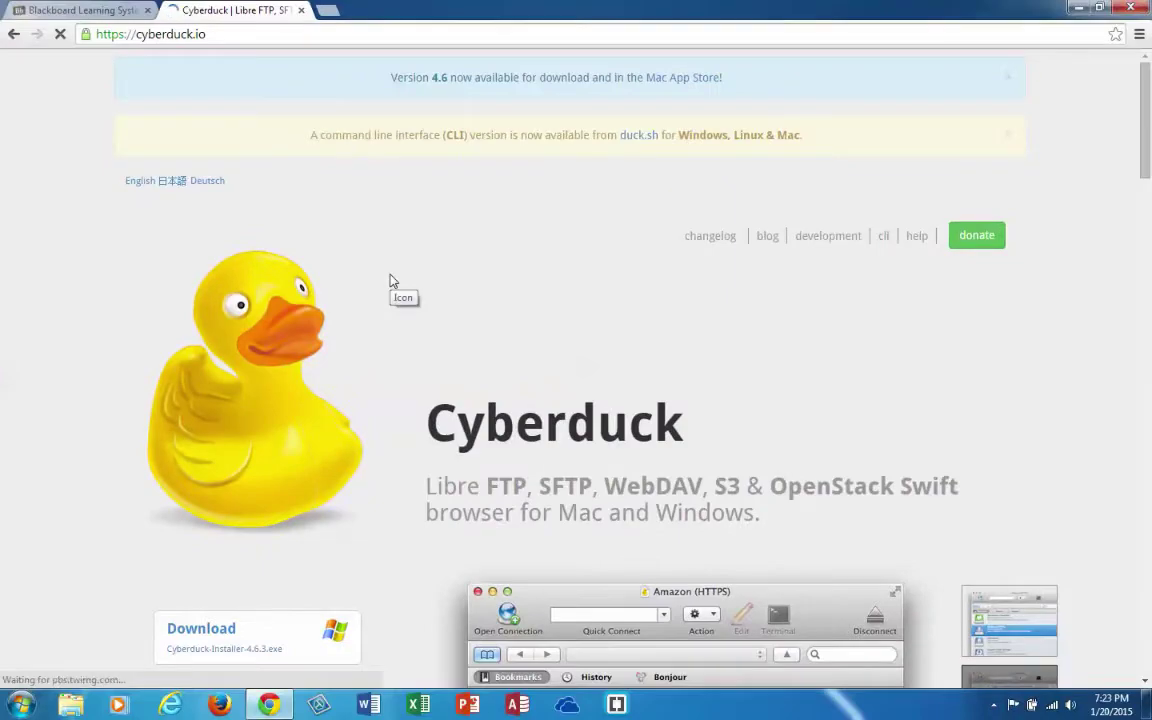
scroll(392, 282, down, 5)
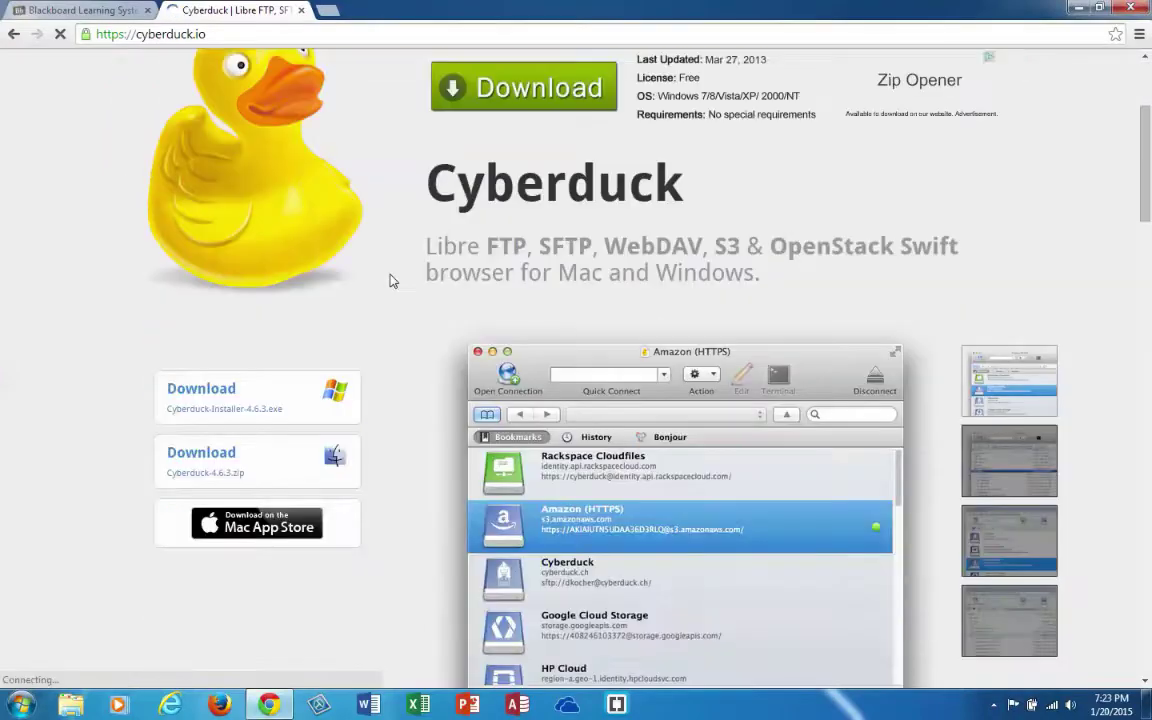
scroll(392, 282, up, 2)
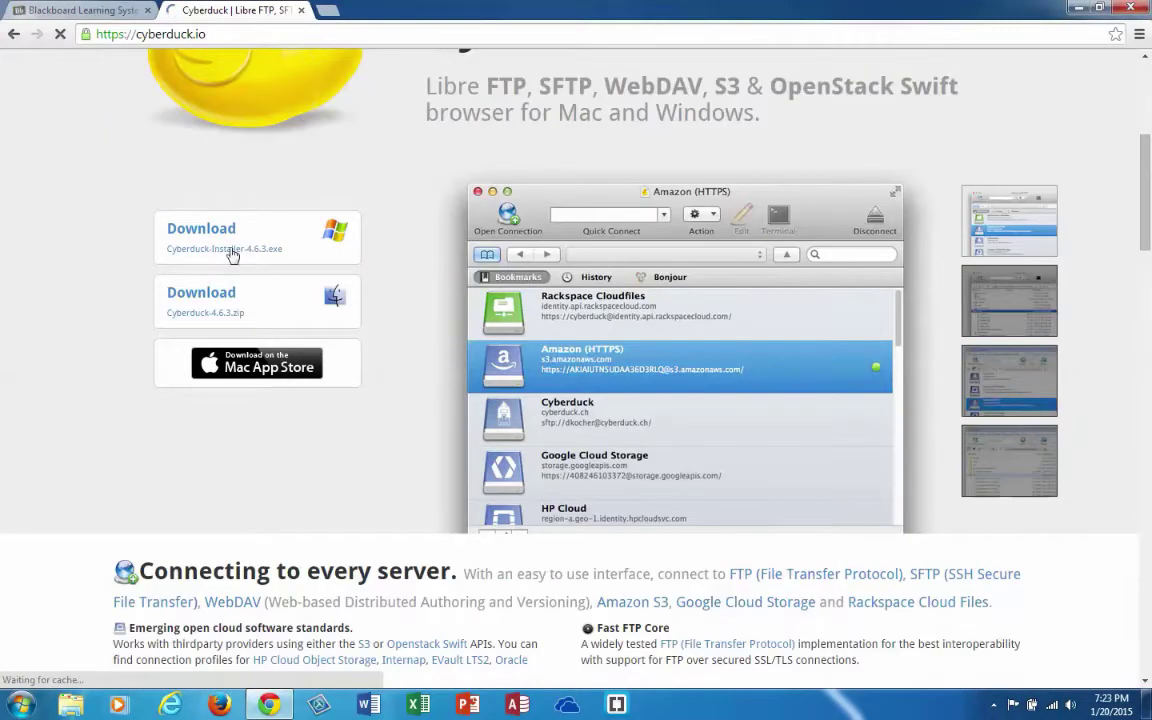
mouse_move(210, 230)
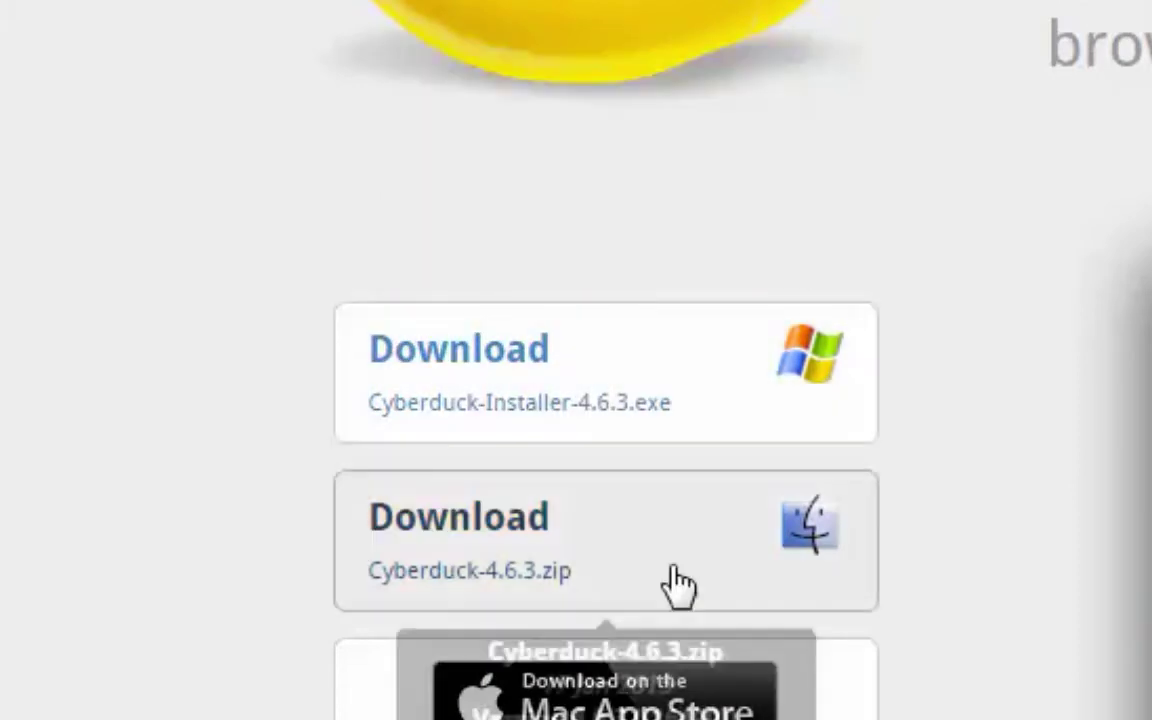
mouse_move(515, 345)
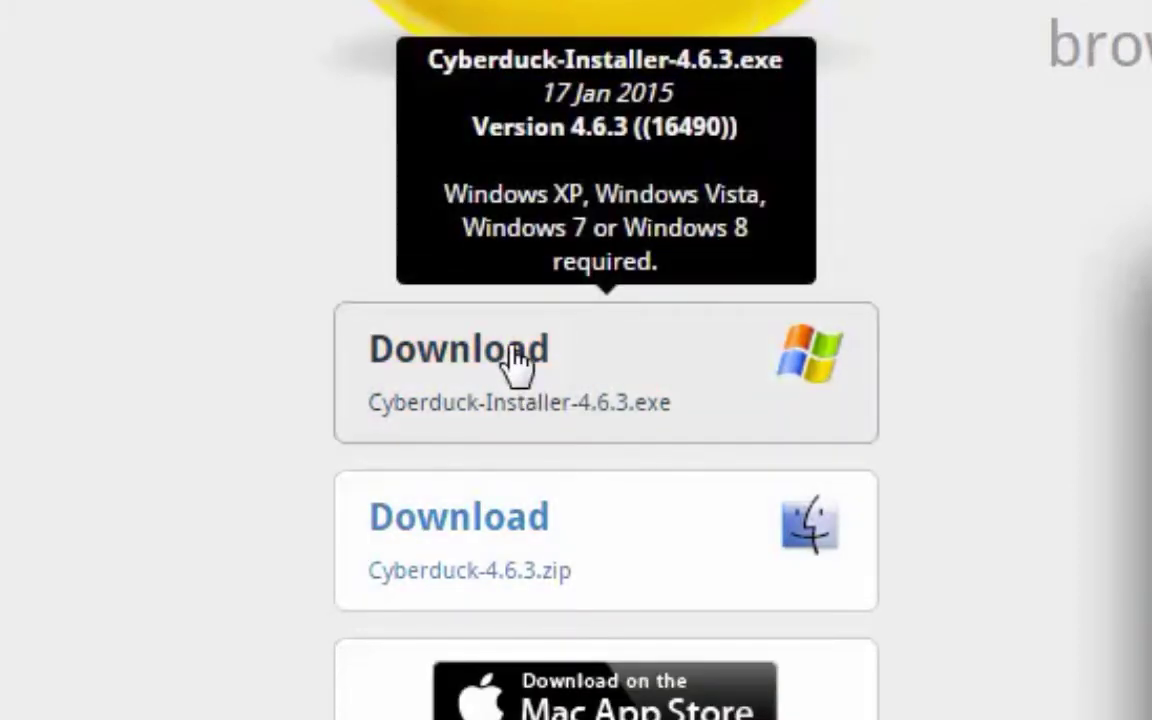
click(515, 360)
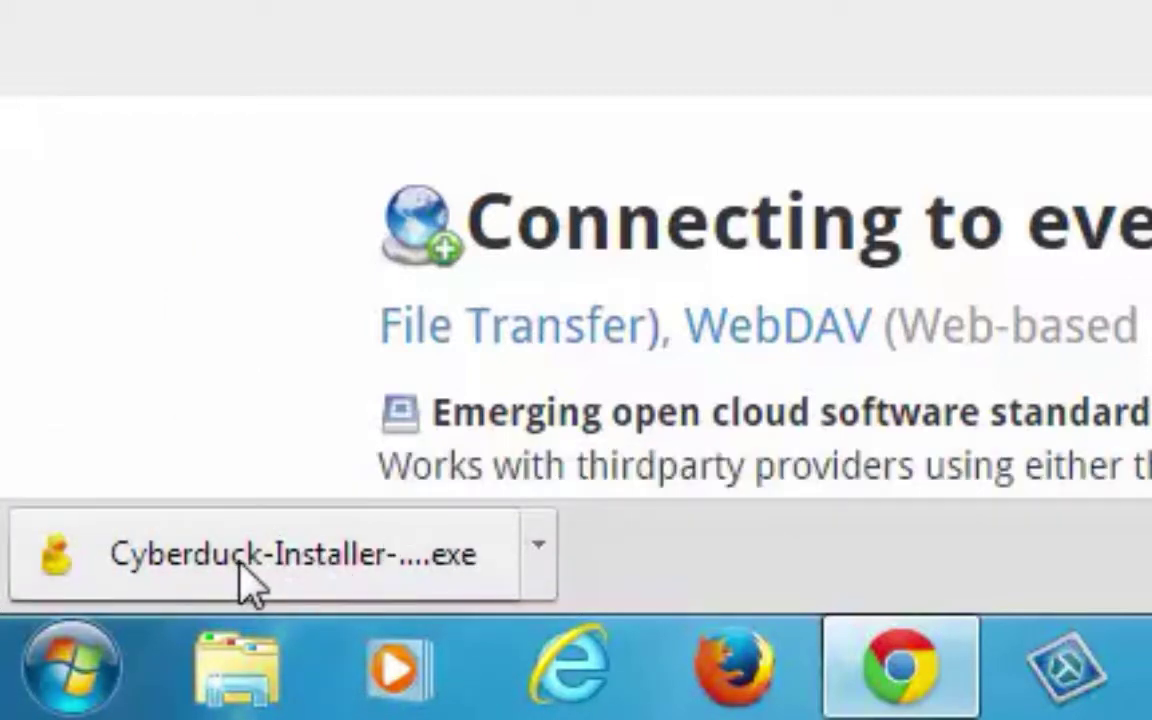
Run Cyberduck-Installer-4.6.3.exe and install to C:\Program Files\Cyberduck without Bonjour.
click(241, 563)
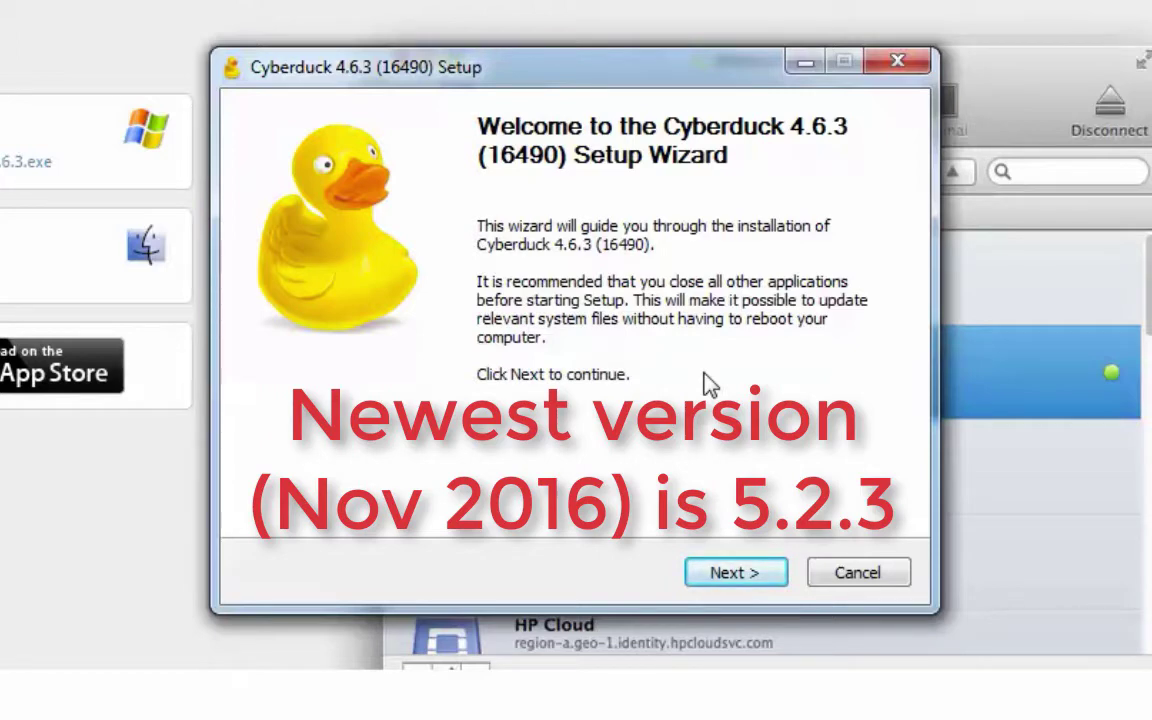
click(744, 574)
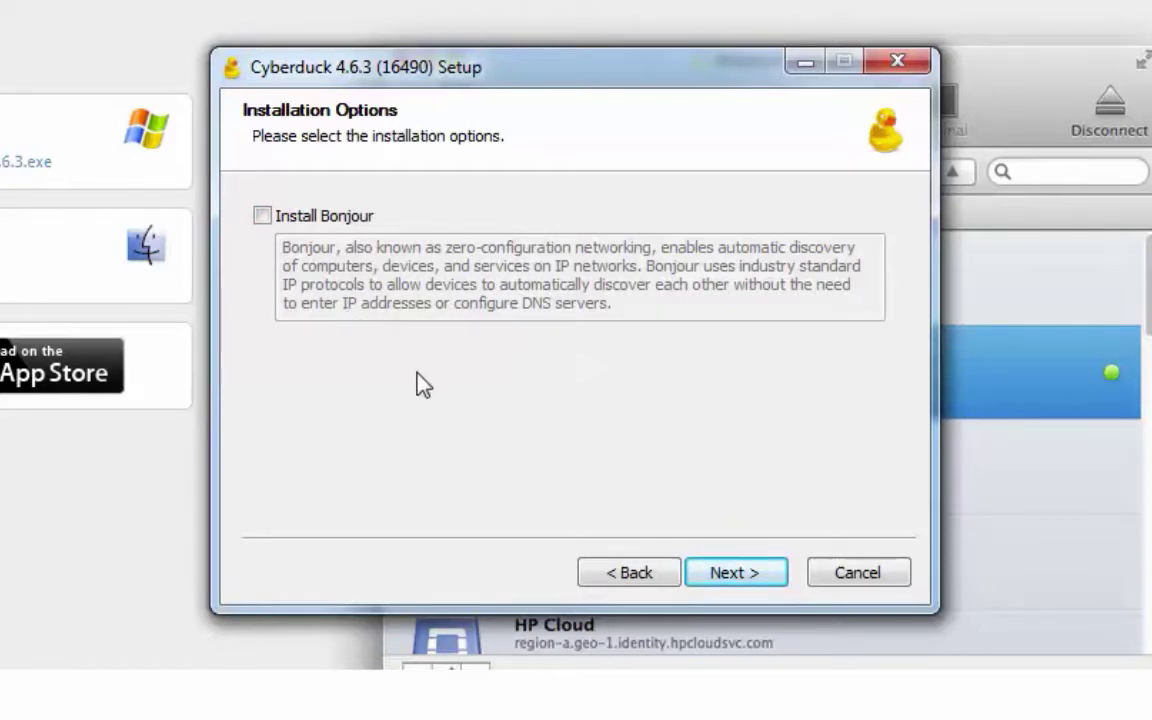
click(740, 573)
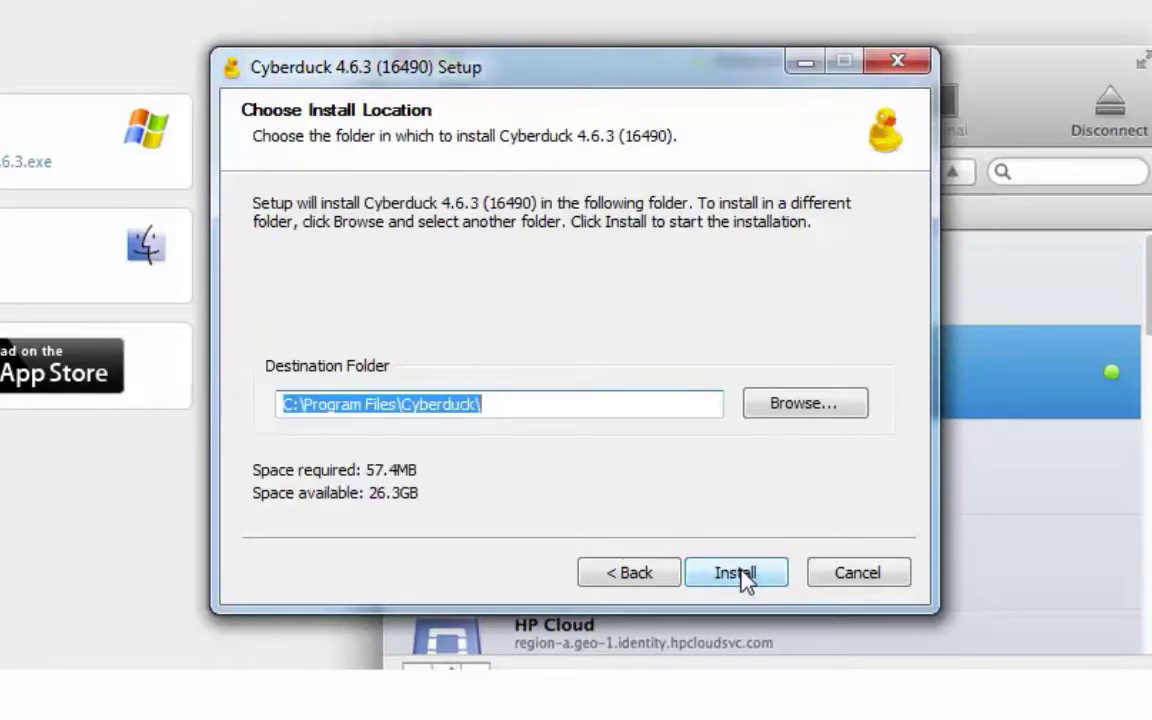
click(723, 577)
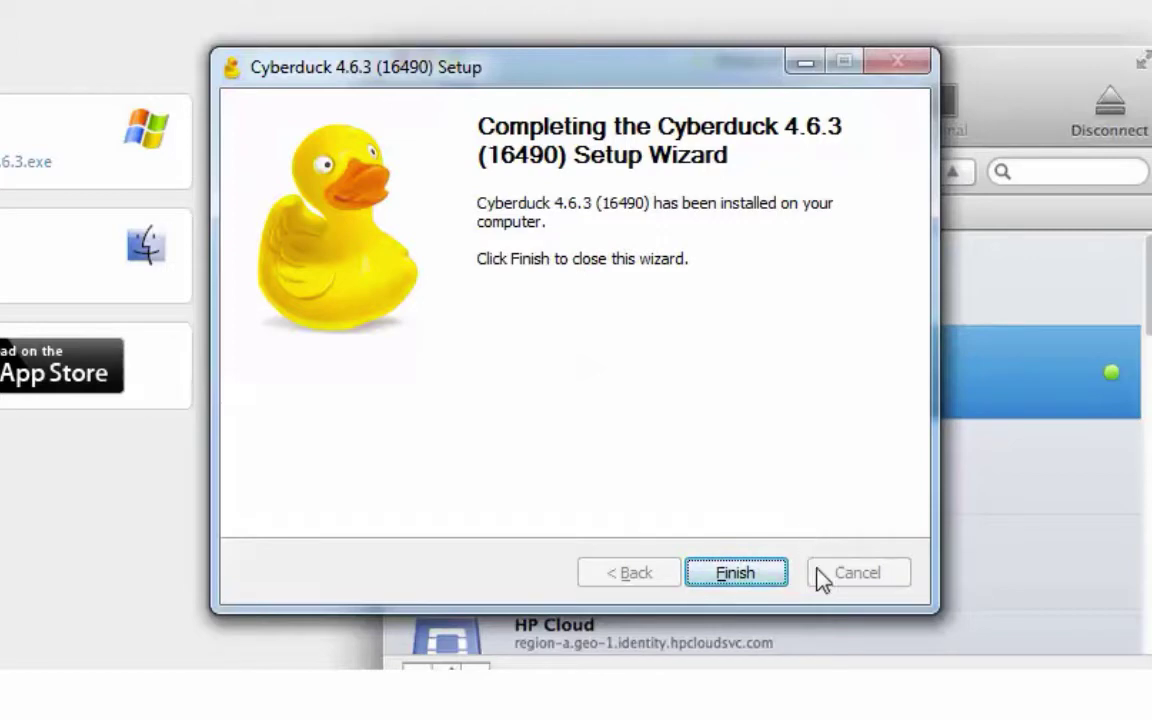
click(751, 581)
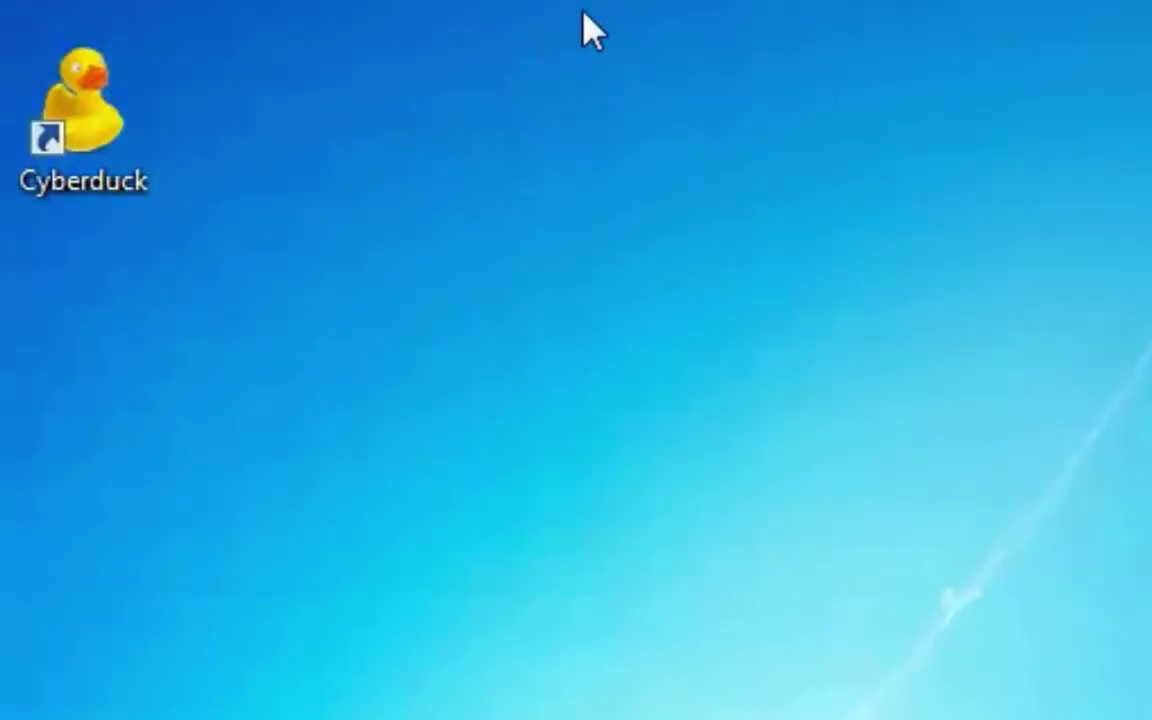
Pin Cyberduck to the taskbar and send its desktop shortcut to the Recycle Bin.
right_click(70, 100)
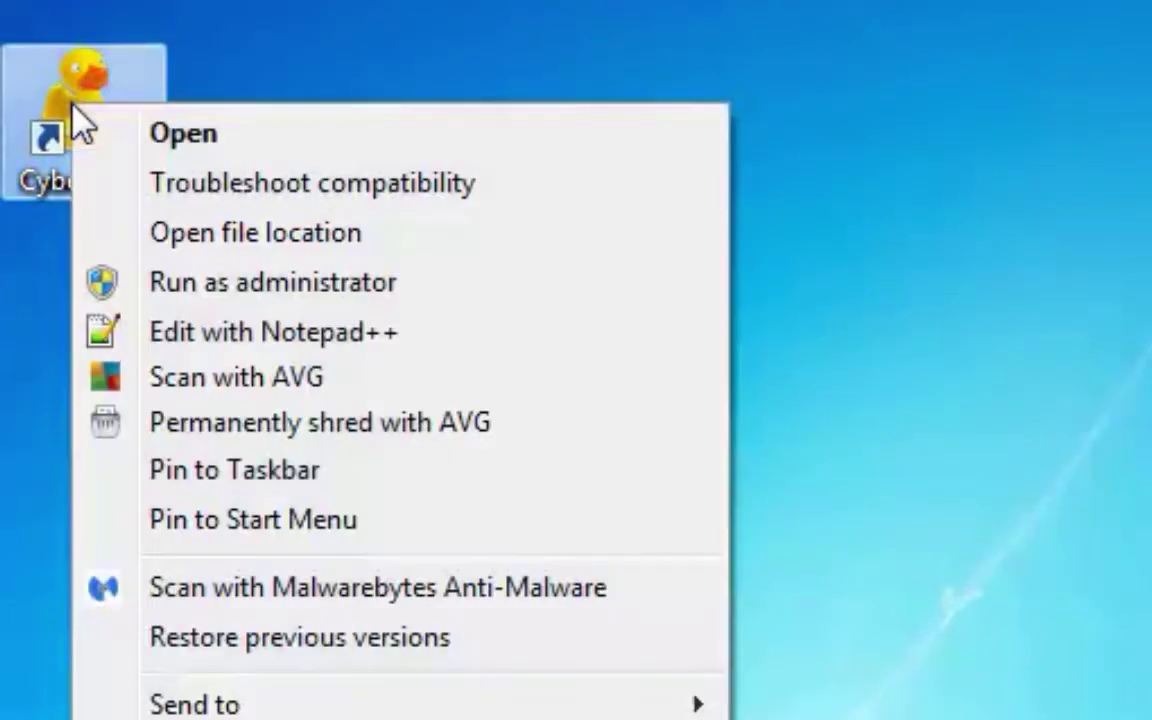
click(200, 470)
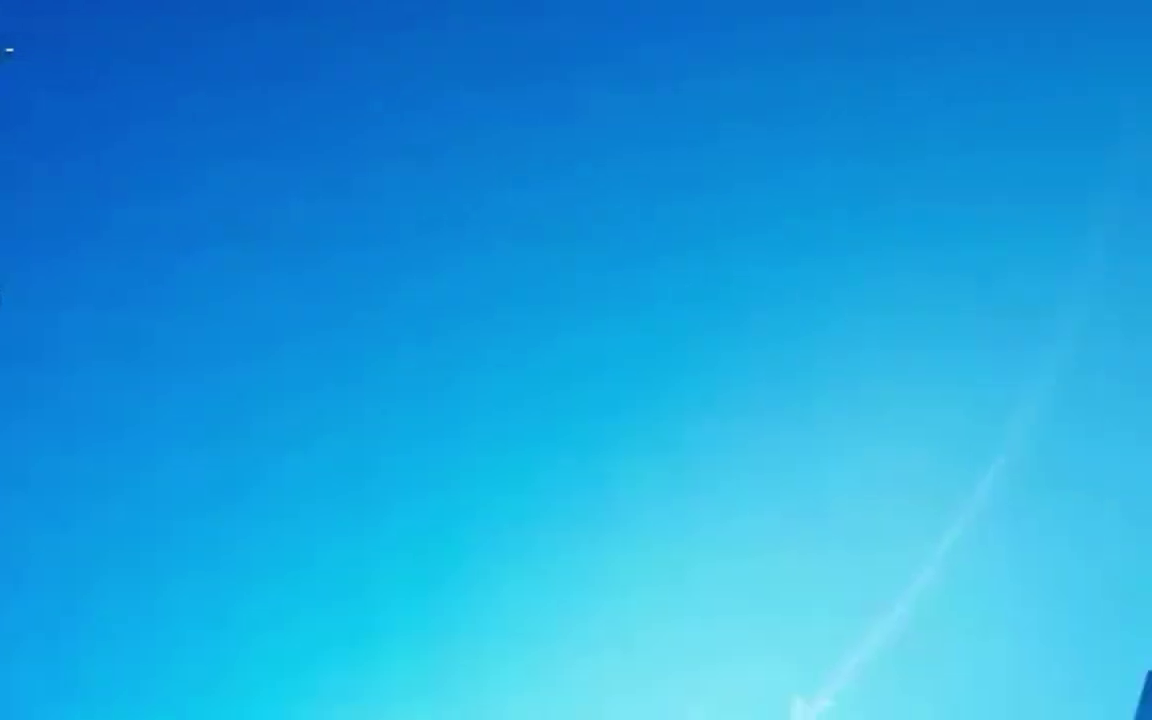
key(Delete)
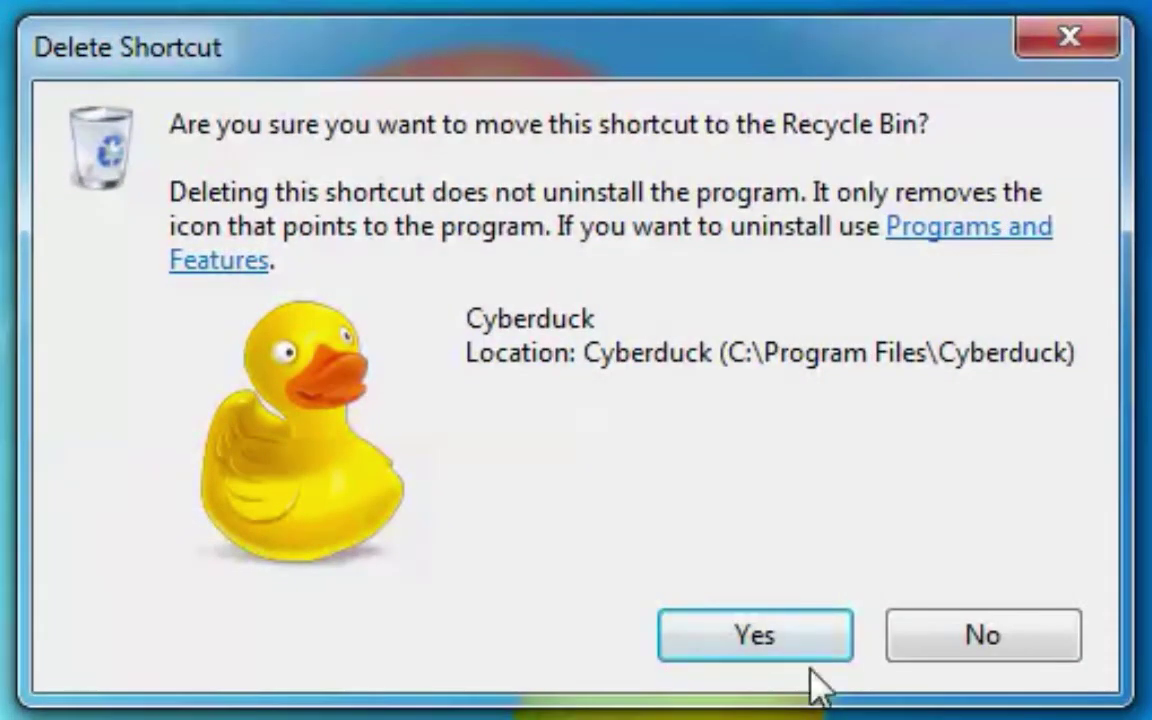
click(764, 643)
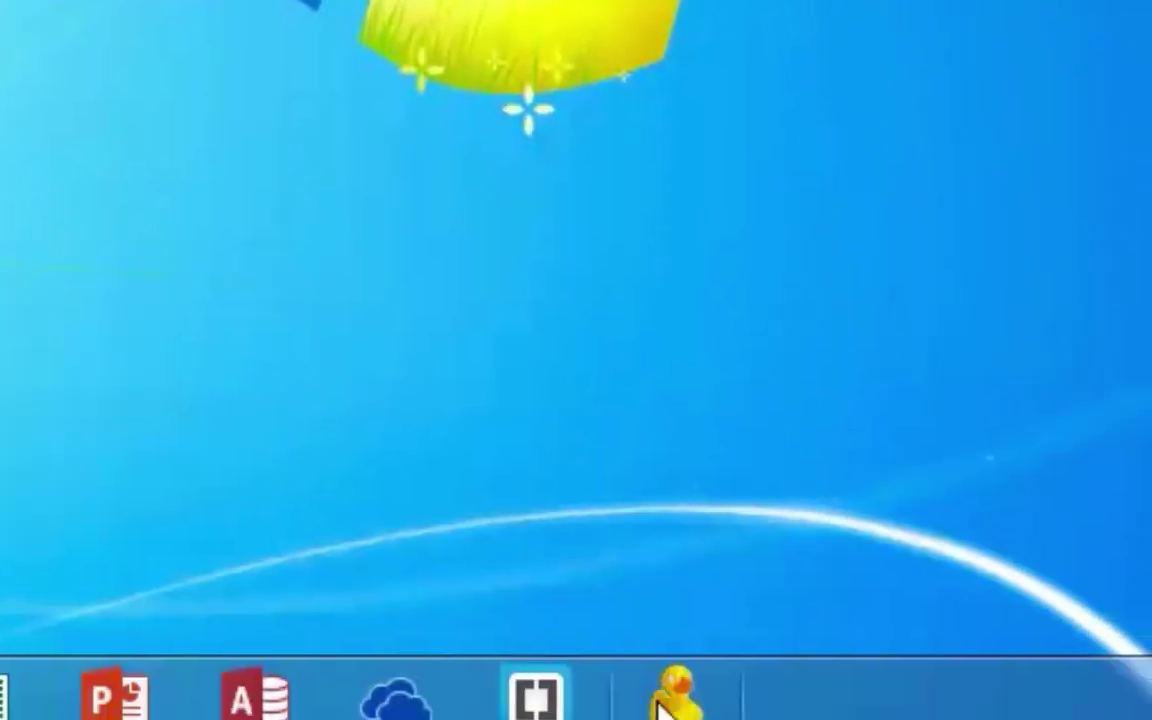
Launch Cyberduck from the taskbar and dismiss the Cyberduck Update notice.
click(663, 684)
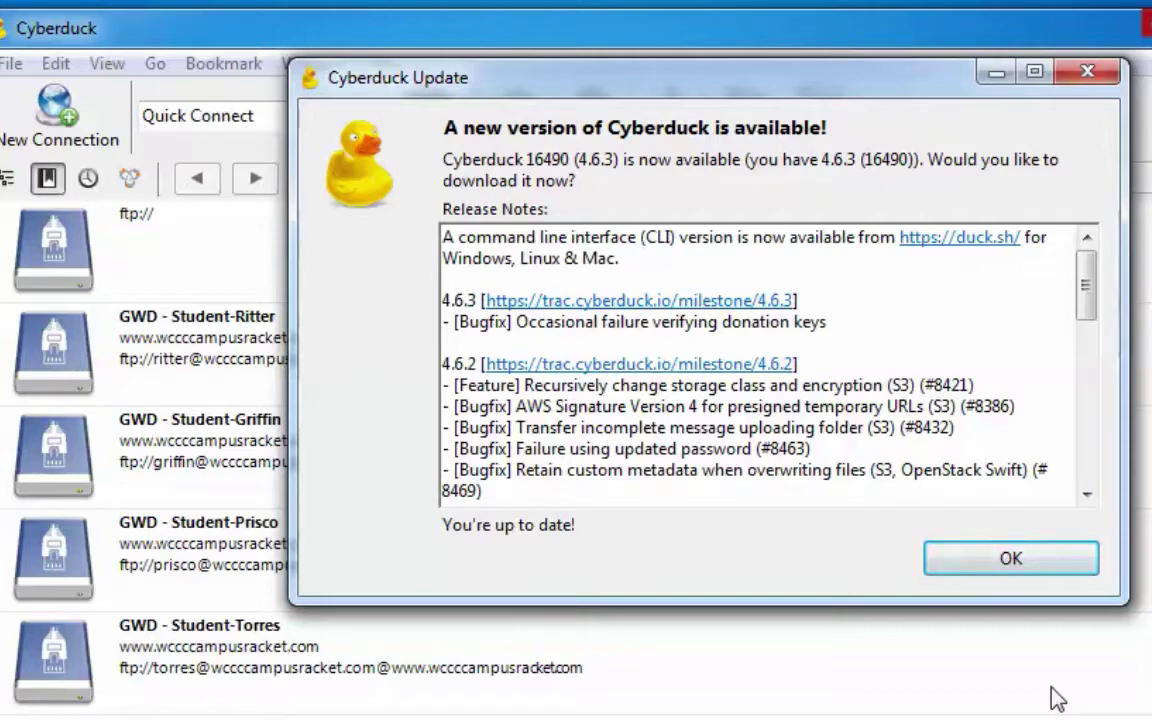
click(1030, 560)
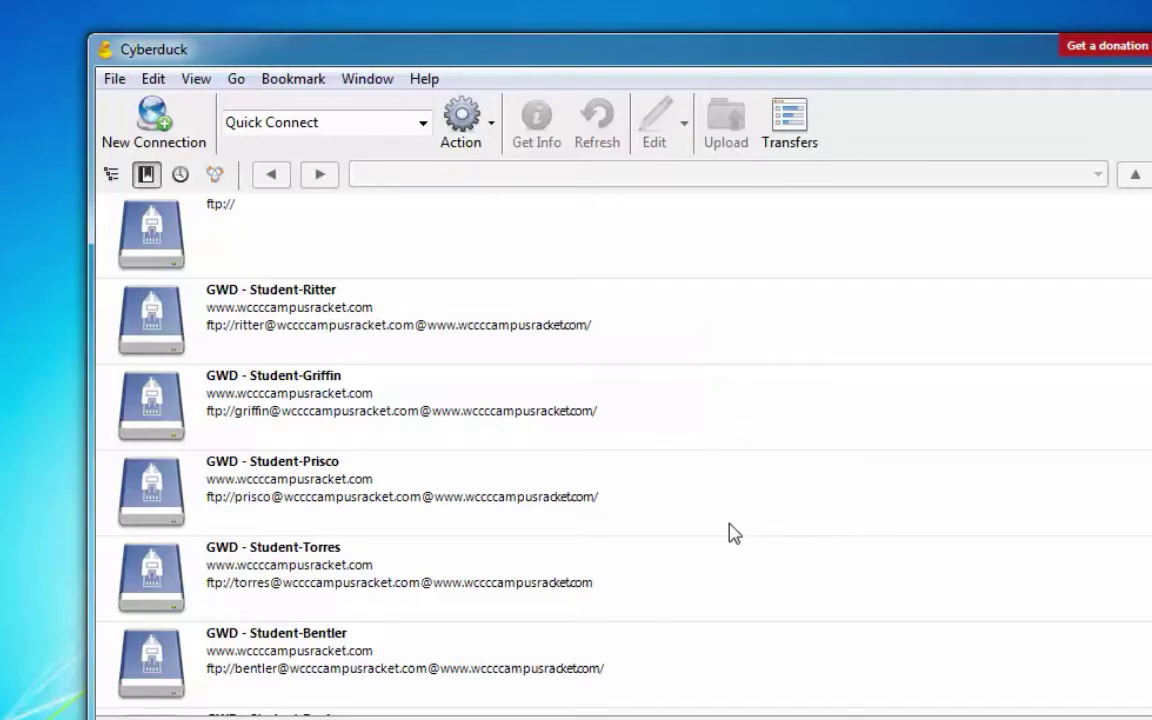
Delete the Ritter, Griffin and Prisco bookmarks.
click(275, 242)
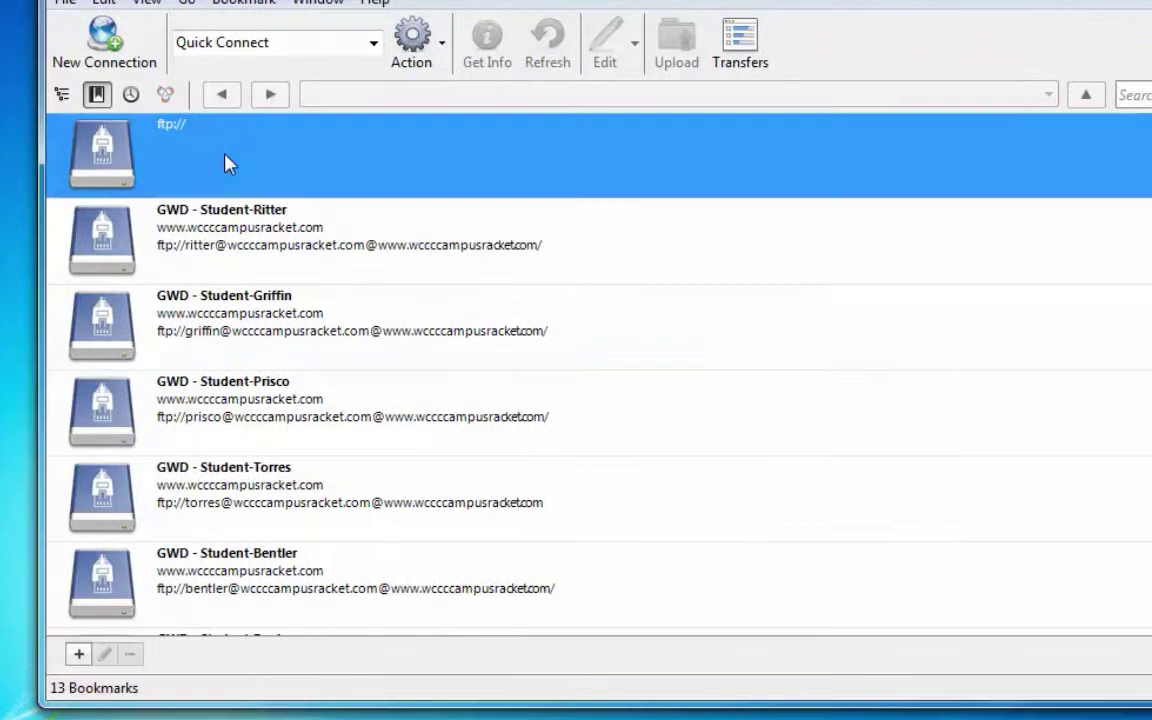
scroll(430, 378, down, 3)
scroll(383, 300, down, 4)
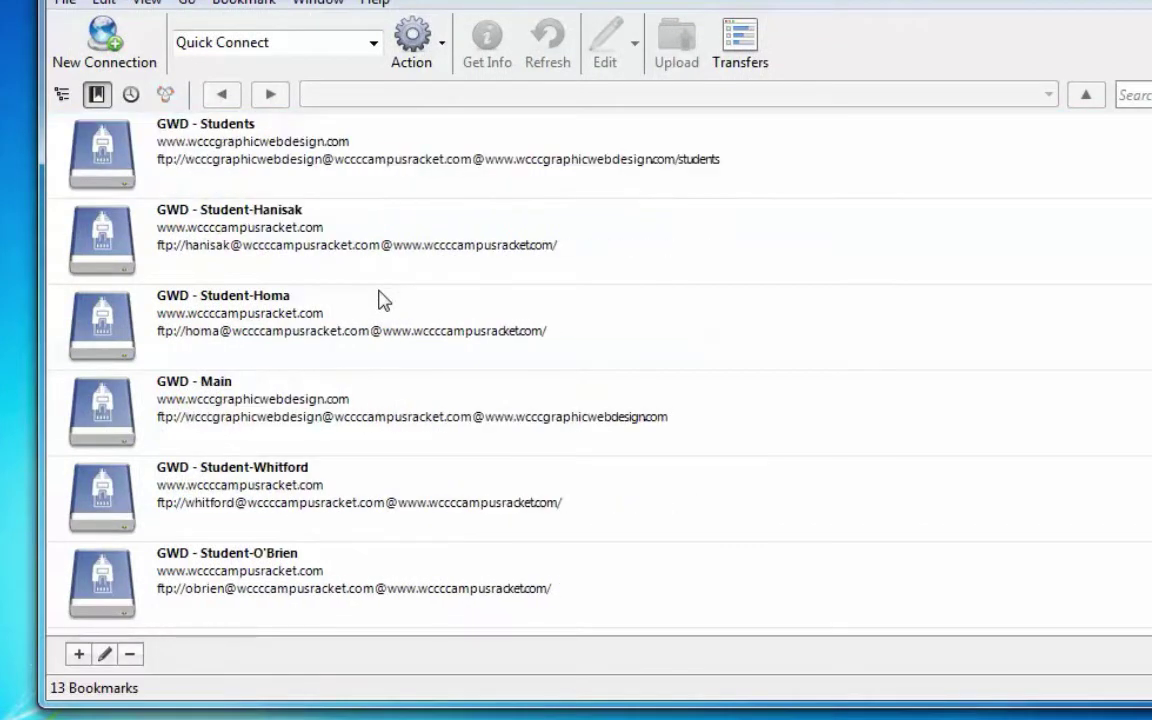
scroll(383, 300, up, 7)
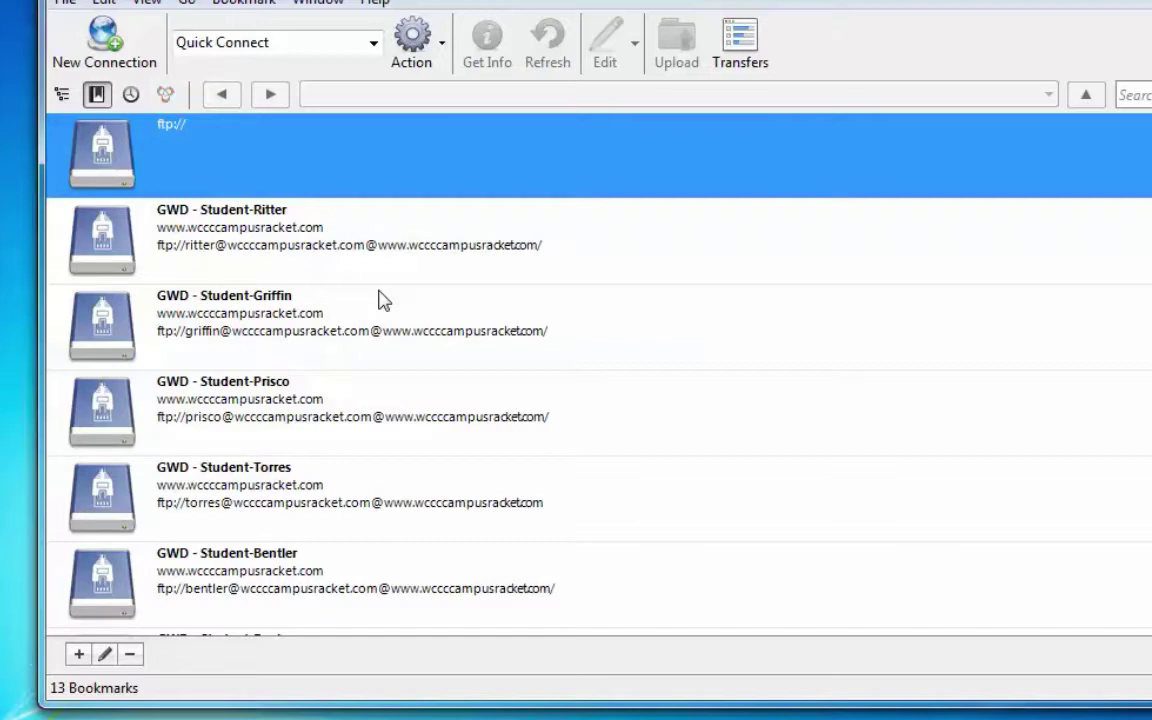
shift+click(305, 412)
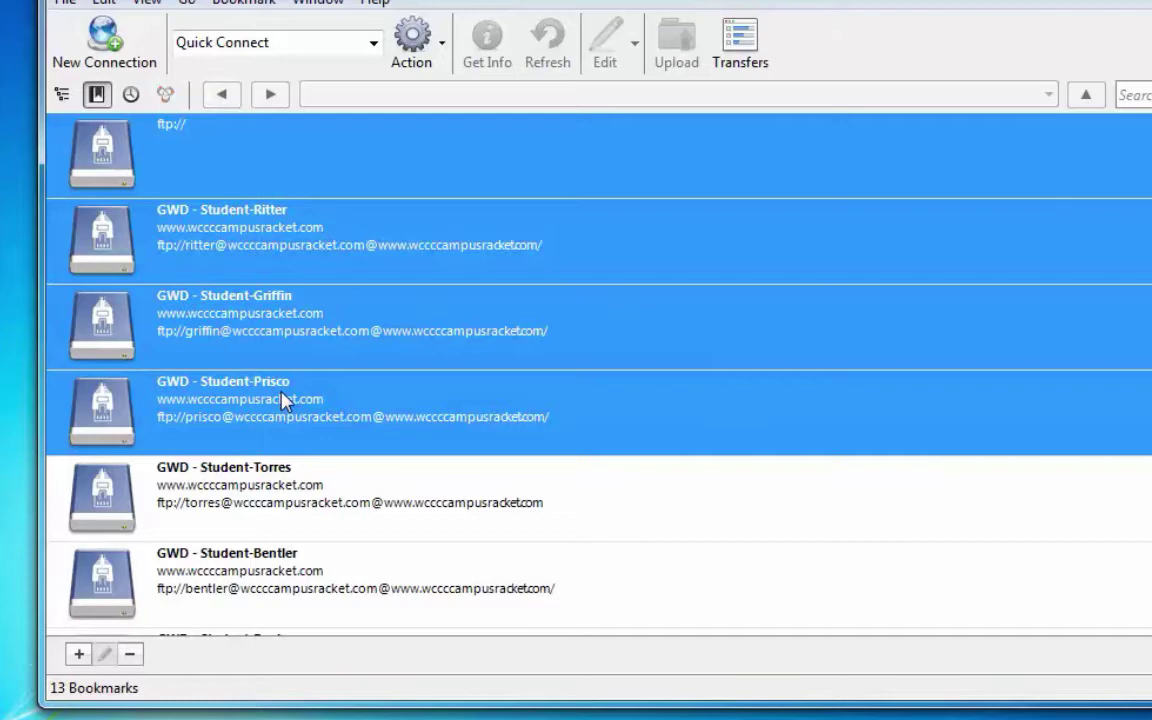
right_click(283, 398)
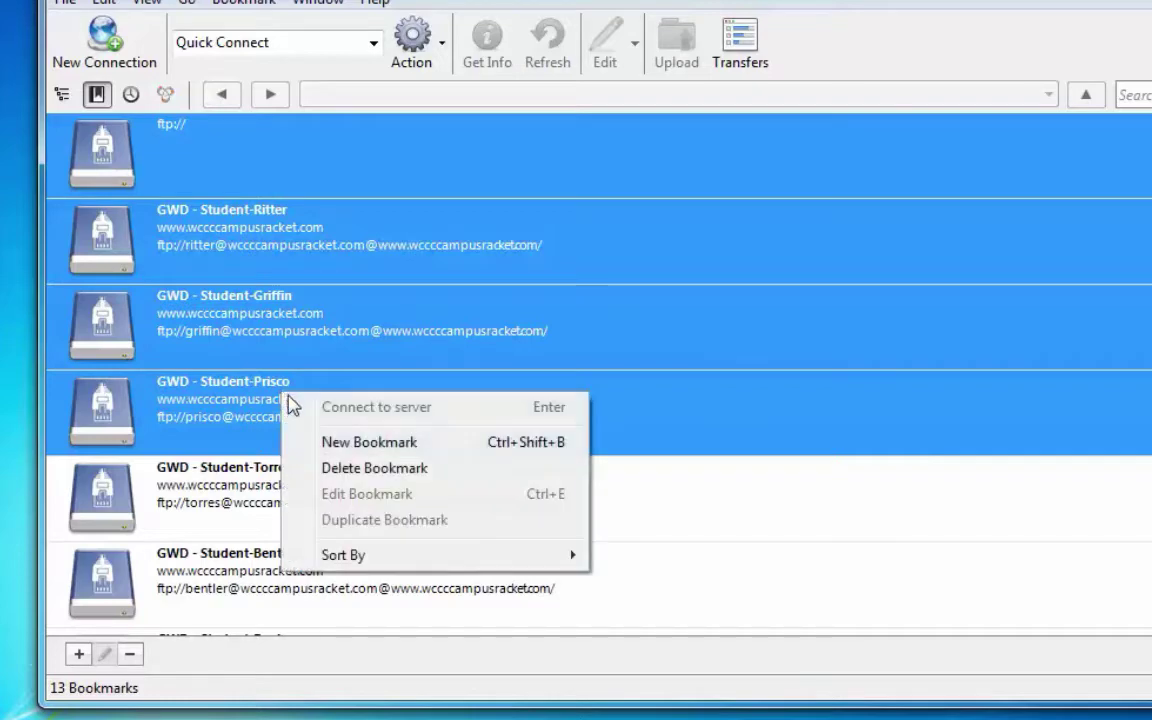
click(352, 476)
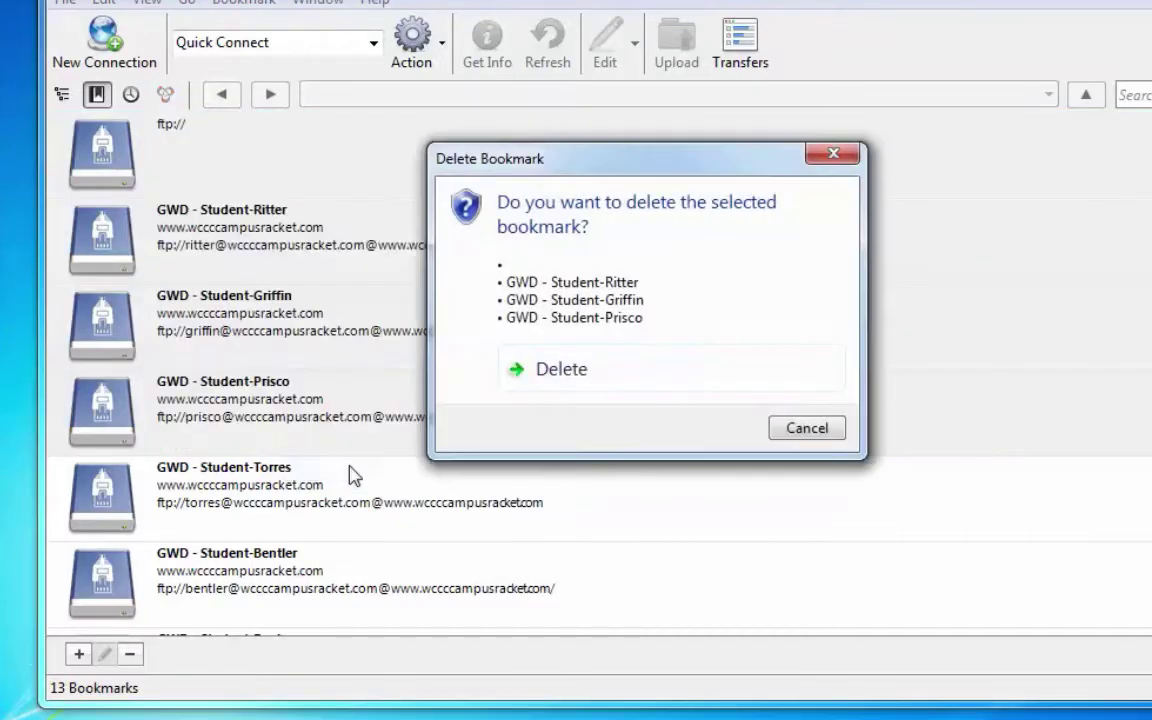
click(558, 388)
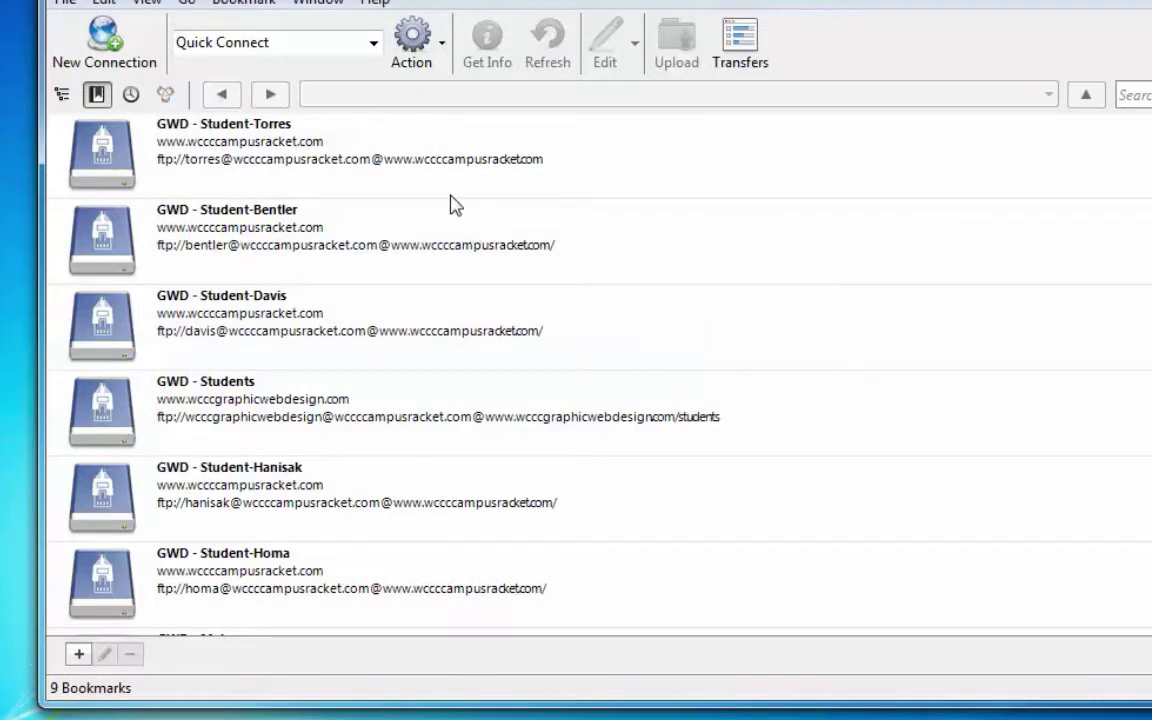
Select all nine remaining bookmarks and delete them.
click(405, 130)
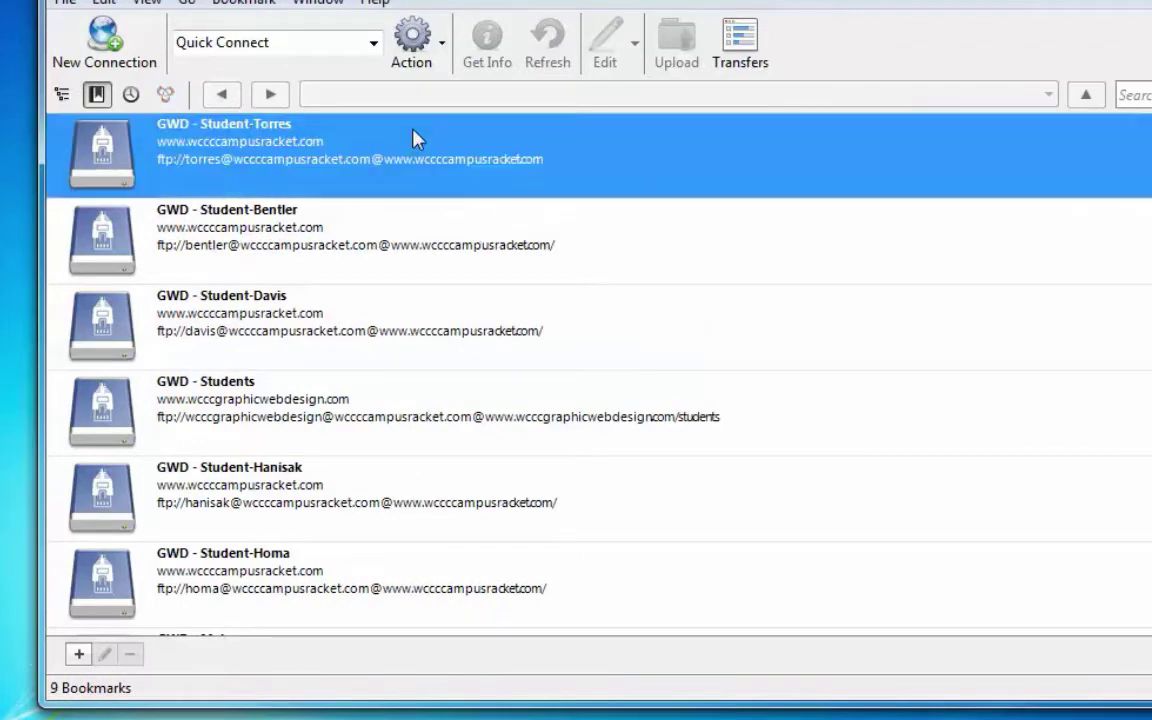
scroll(598, 370, down, 3)
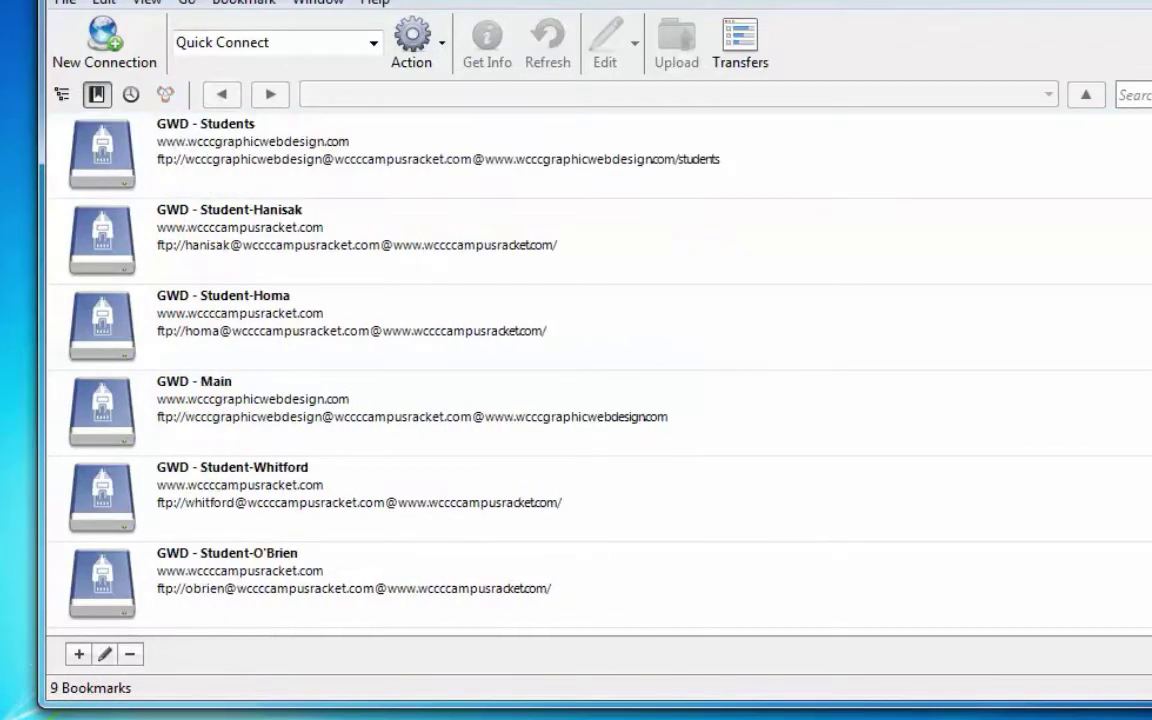
key(ctrl+a)
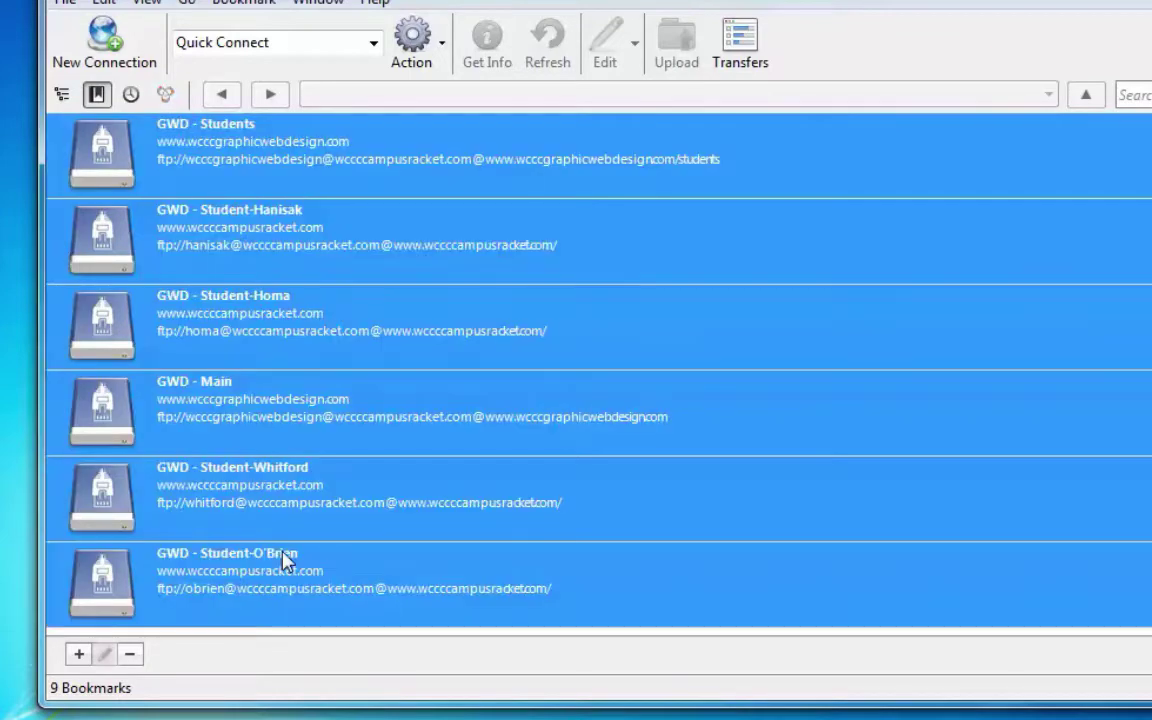
right_click(390, 246)
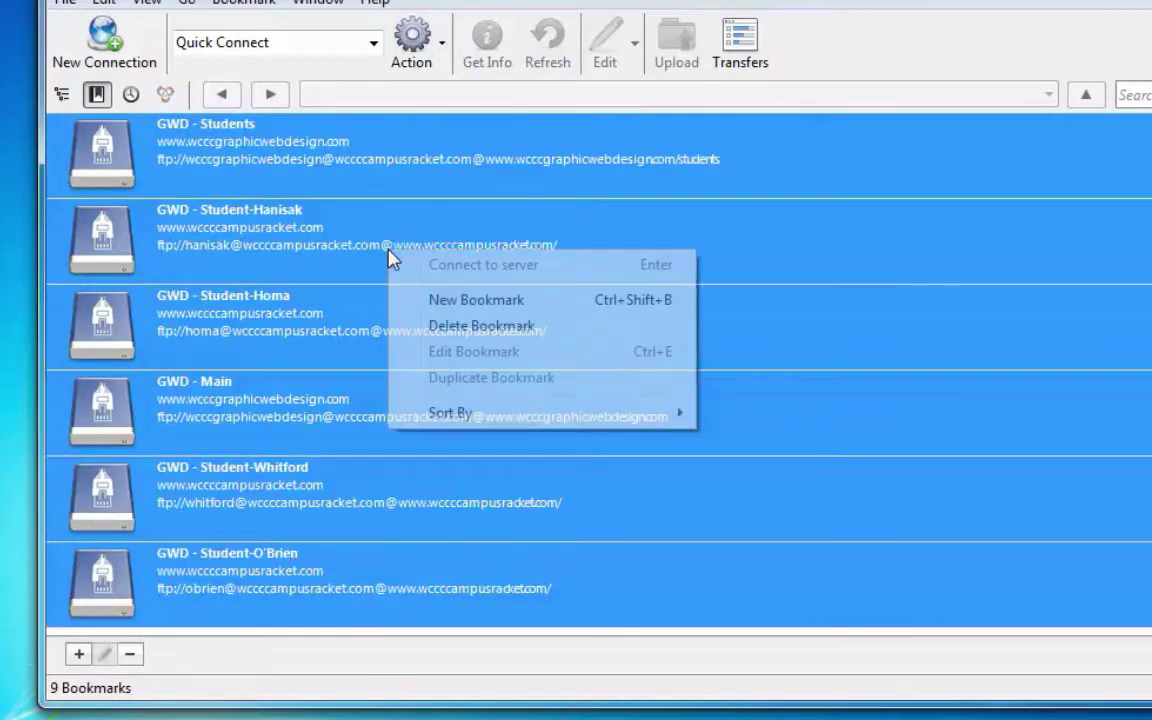
click(445, 326)
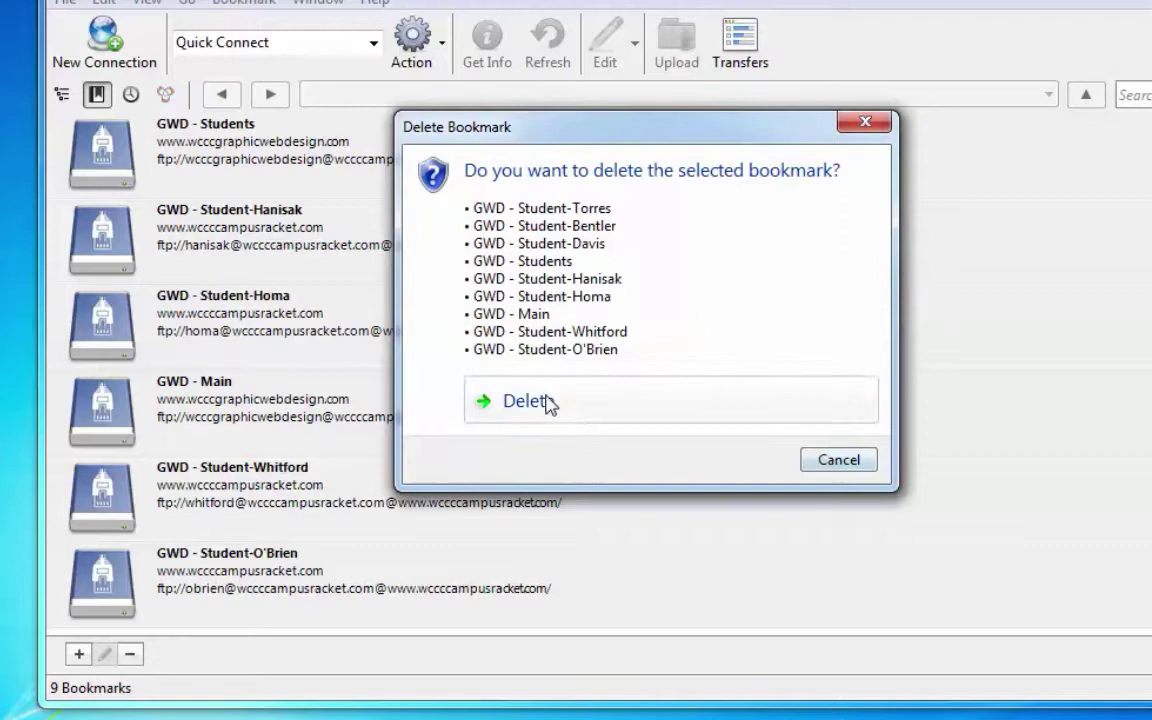
click(548, 402)
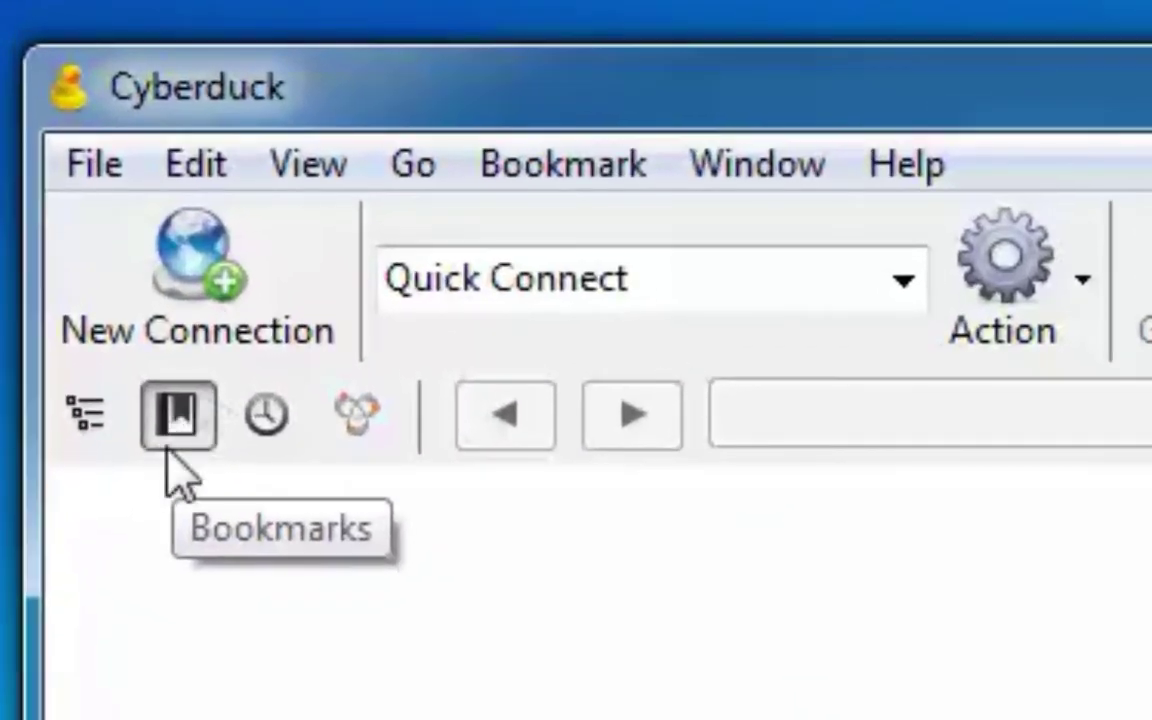
click(180, 411)
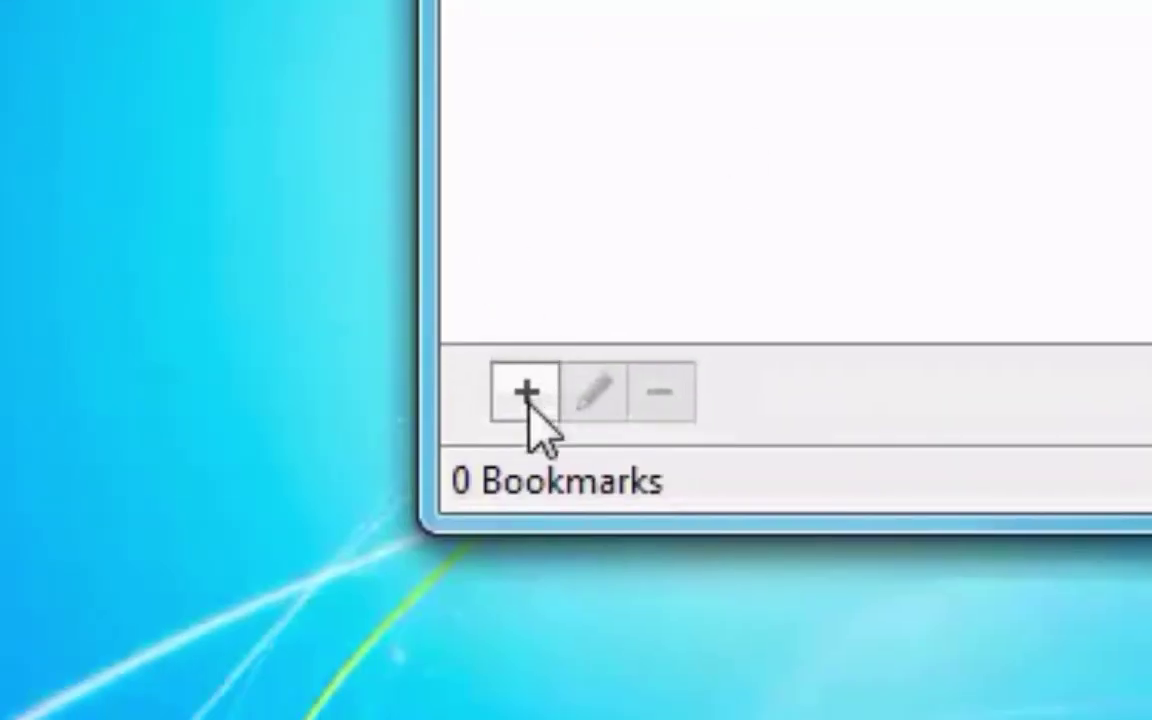
Add a new FTP bookmark on port 21 with the nickname 'CSC230 - Sample'.
click(528, 398)
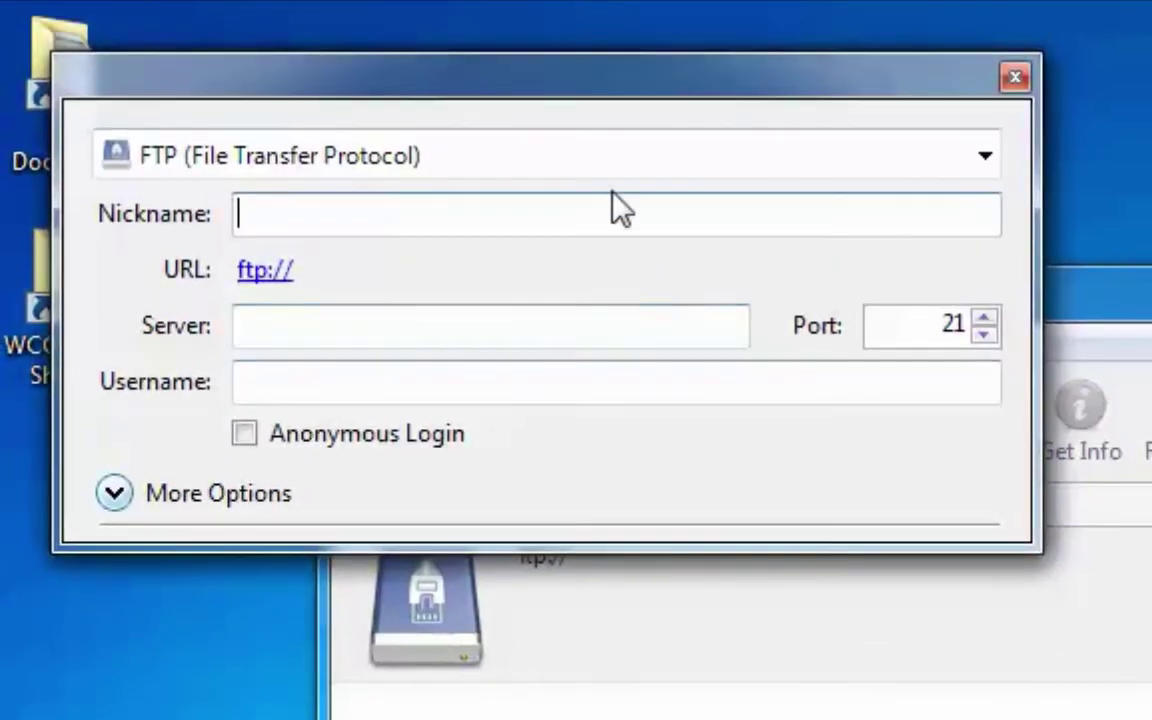
drag(472, 92, 1080, 700)
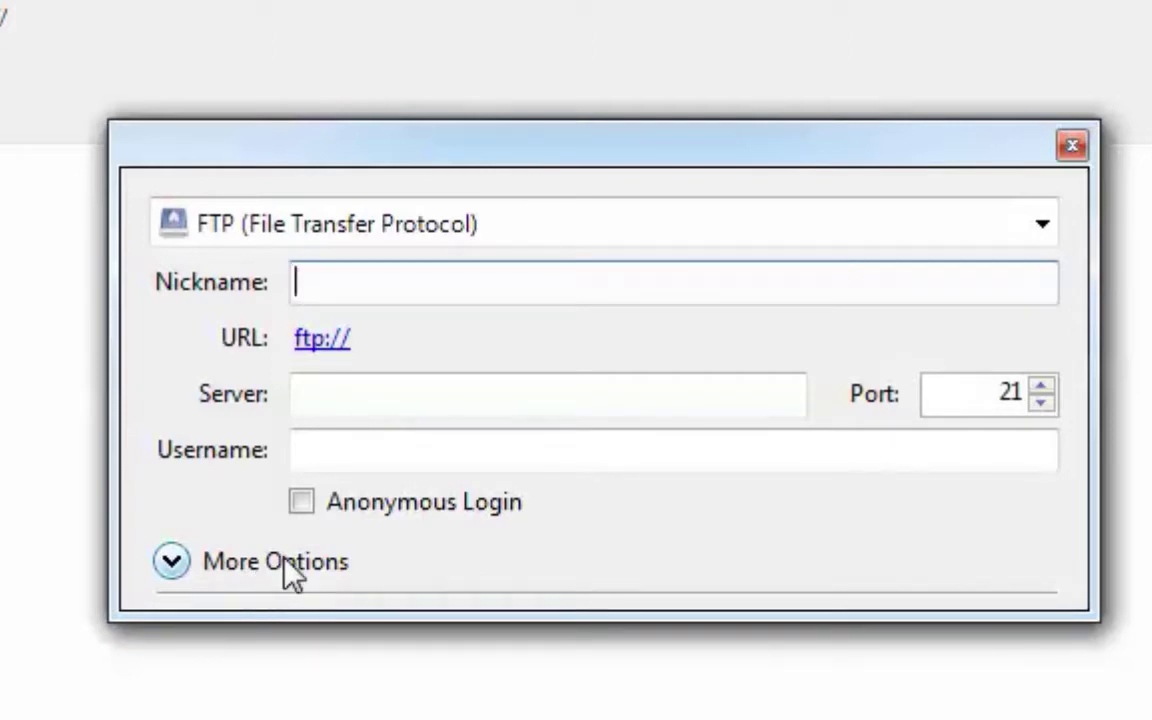
text(CSC)
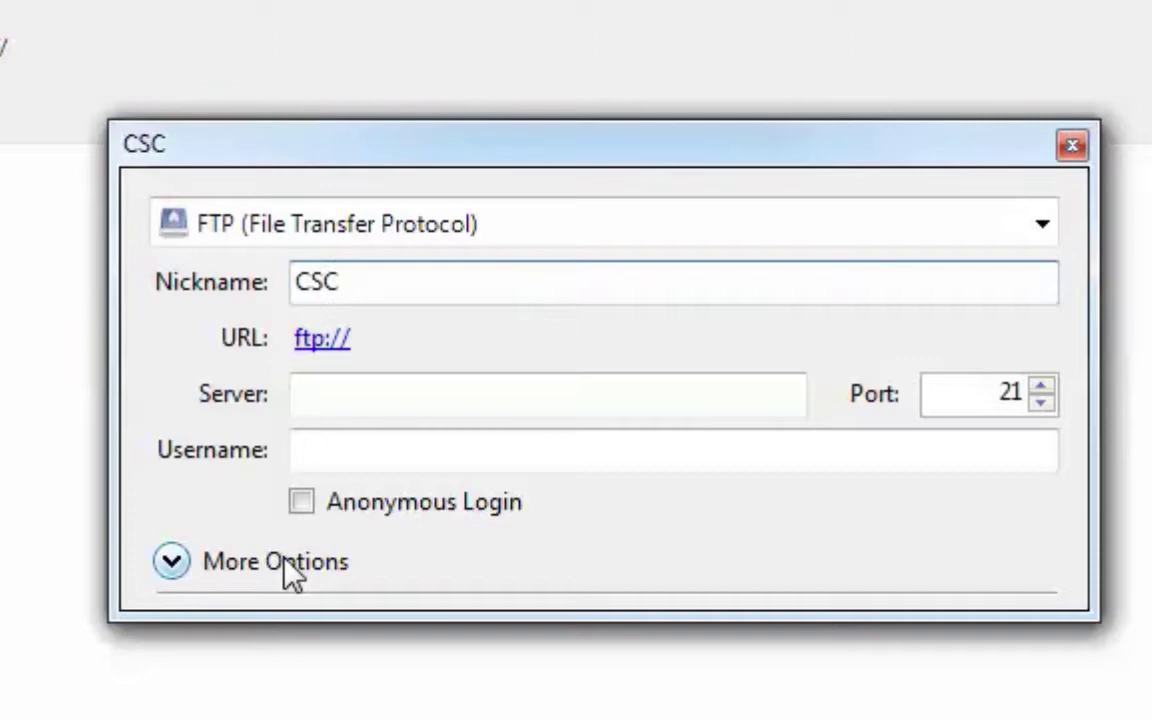
text(230 -)
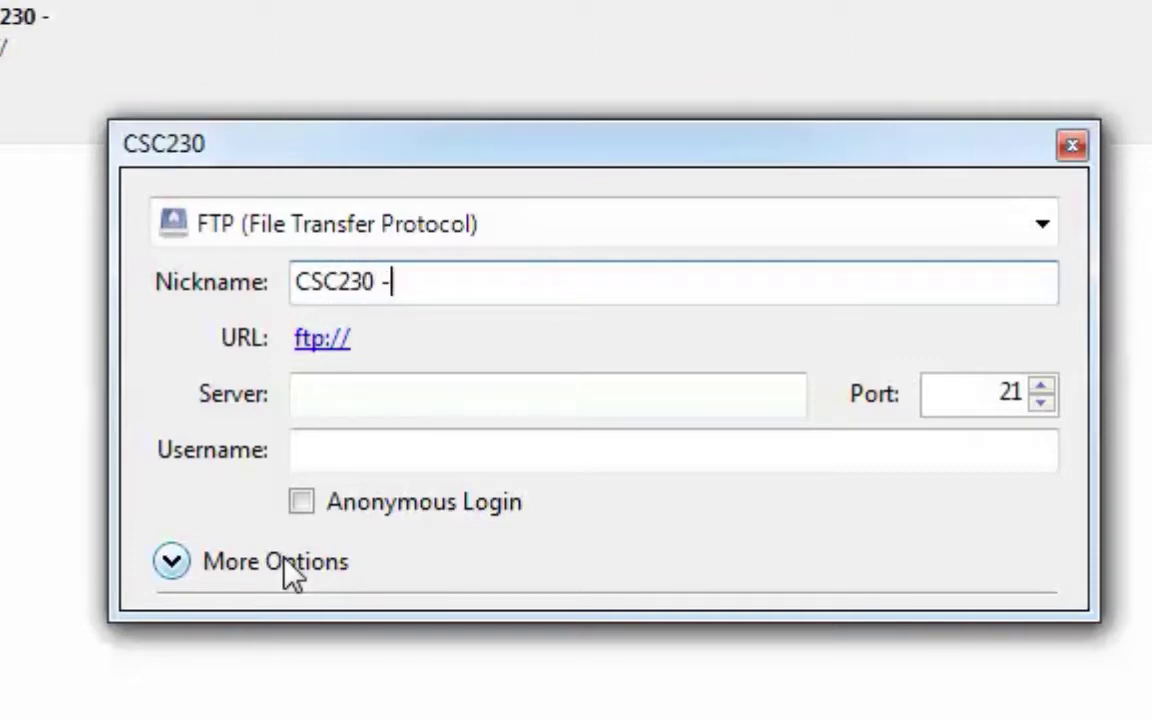
text( Sampl)
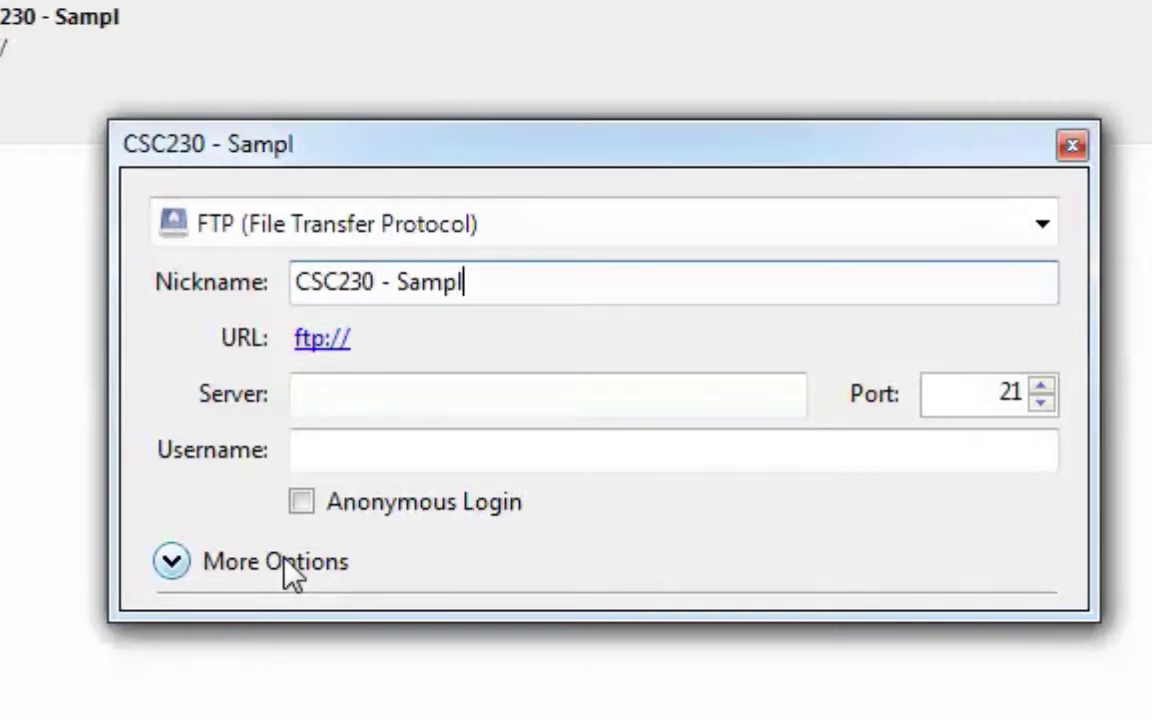
text(e)
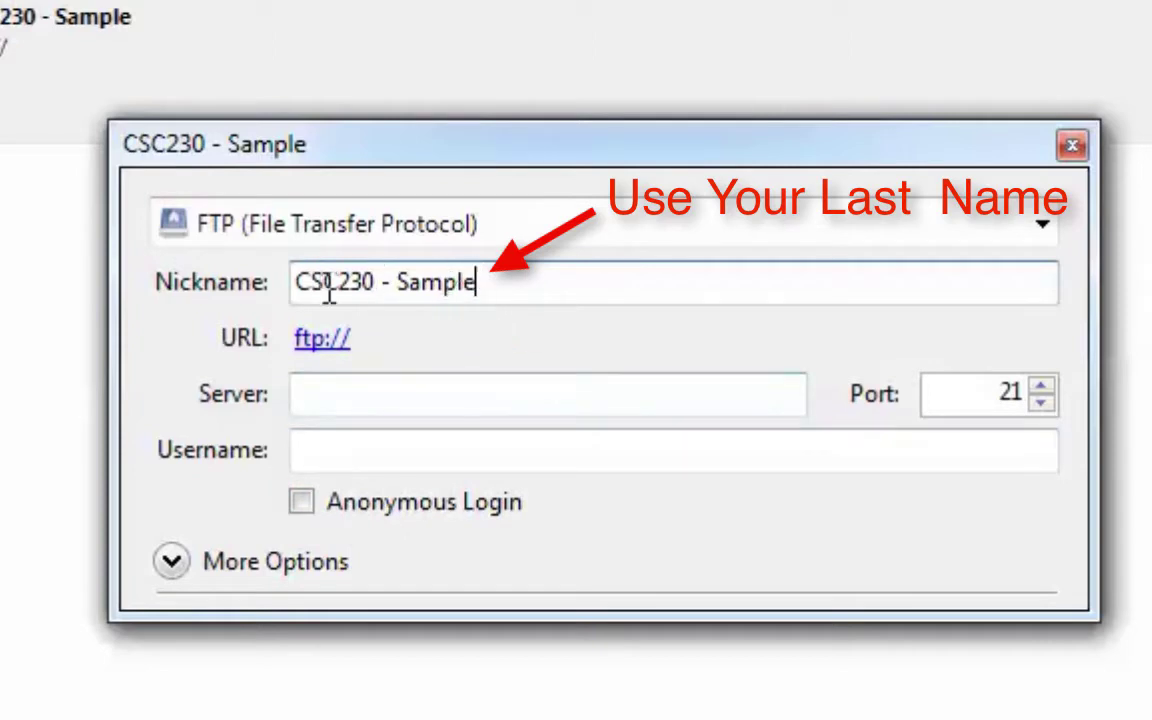
click(476, 282)
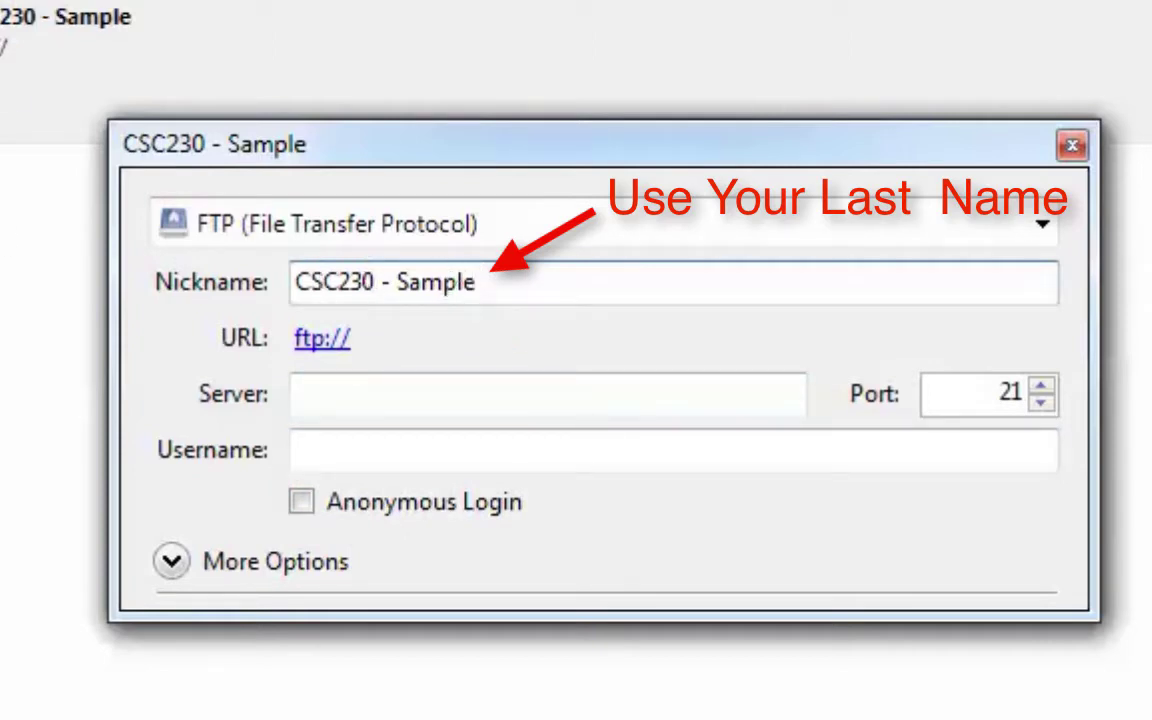
click(373, 396)
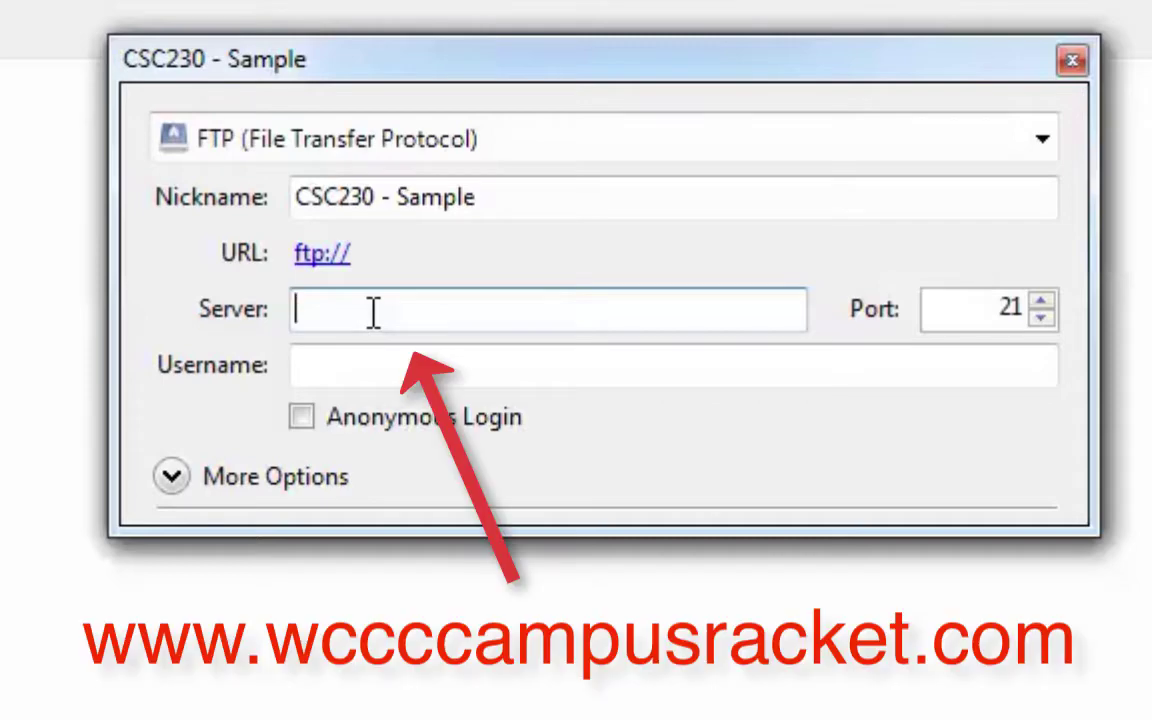
text(www)
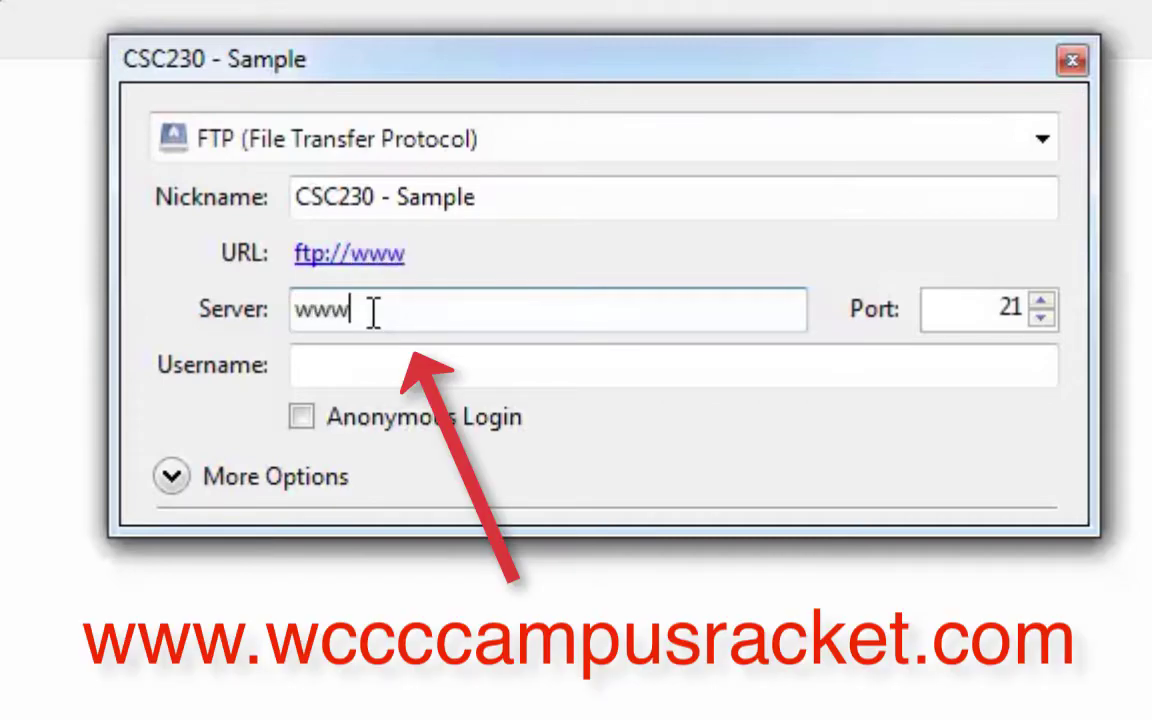
text(.wccc)
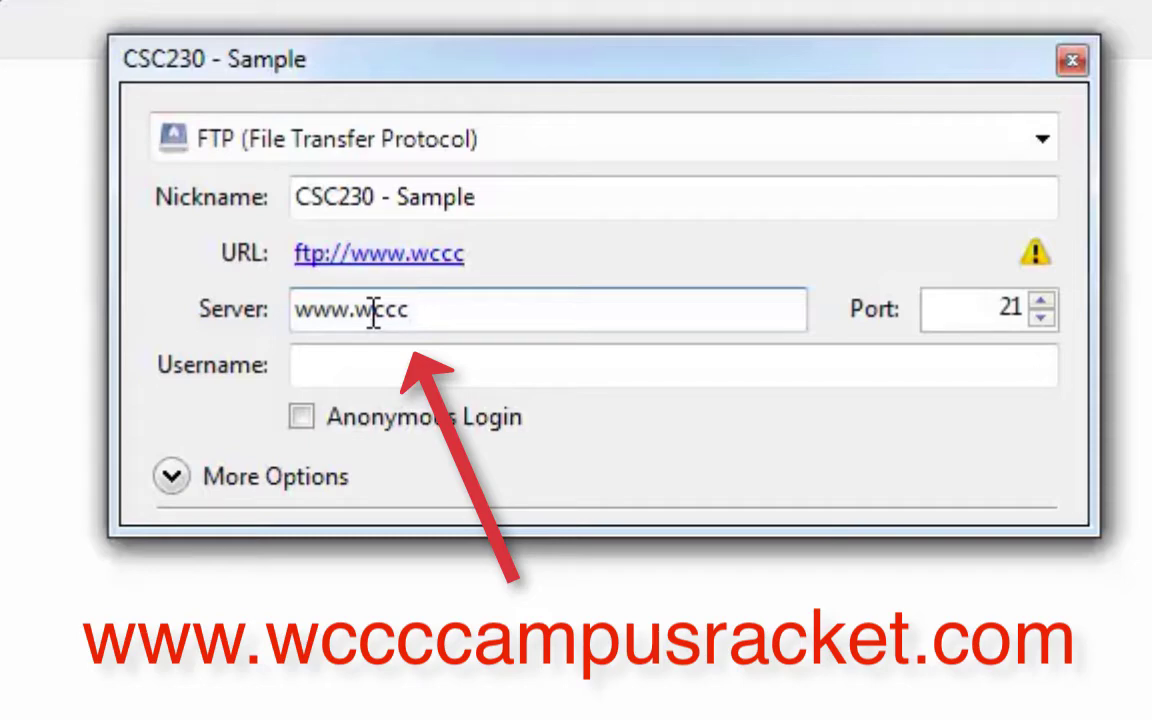
text(ca)
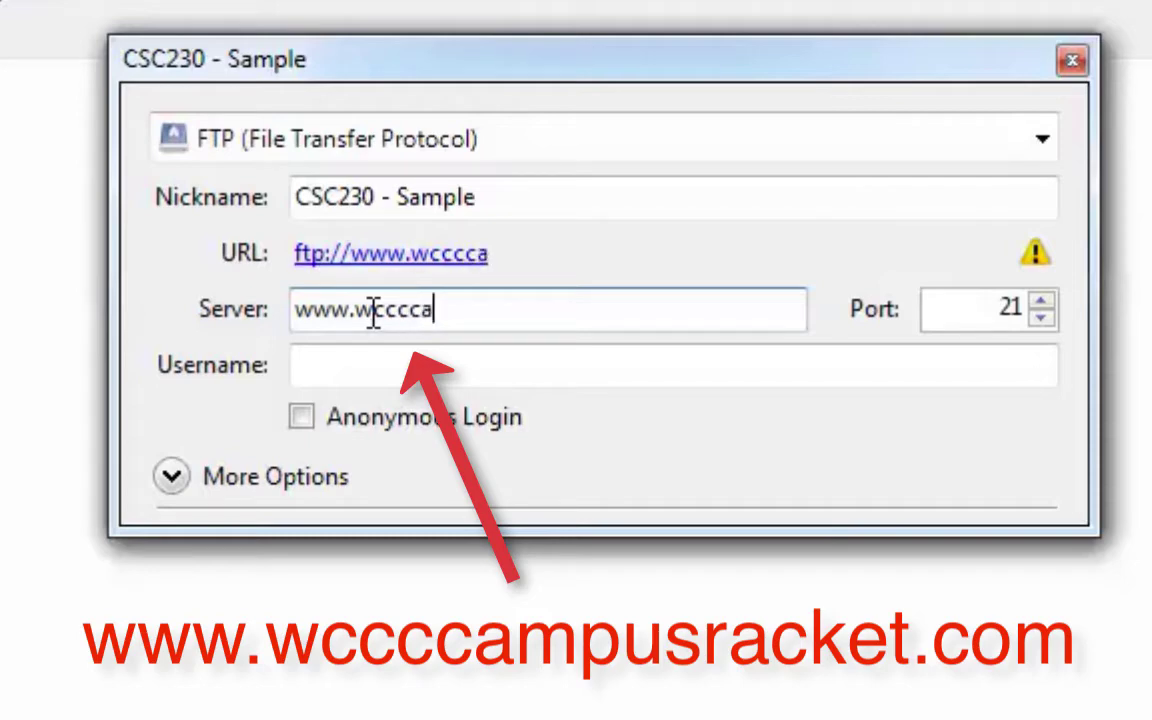
text(mpusr)
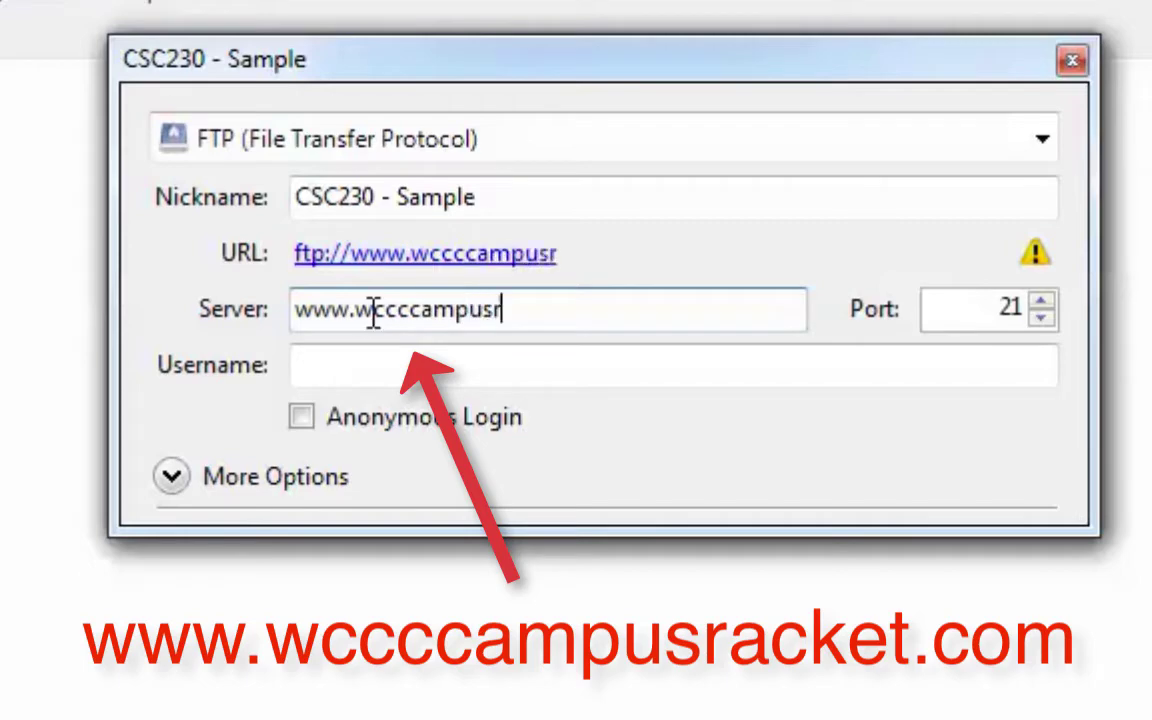
text(acket.com)
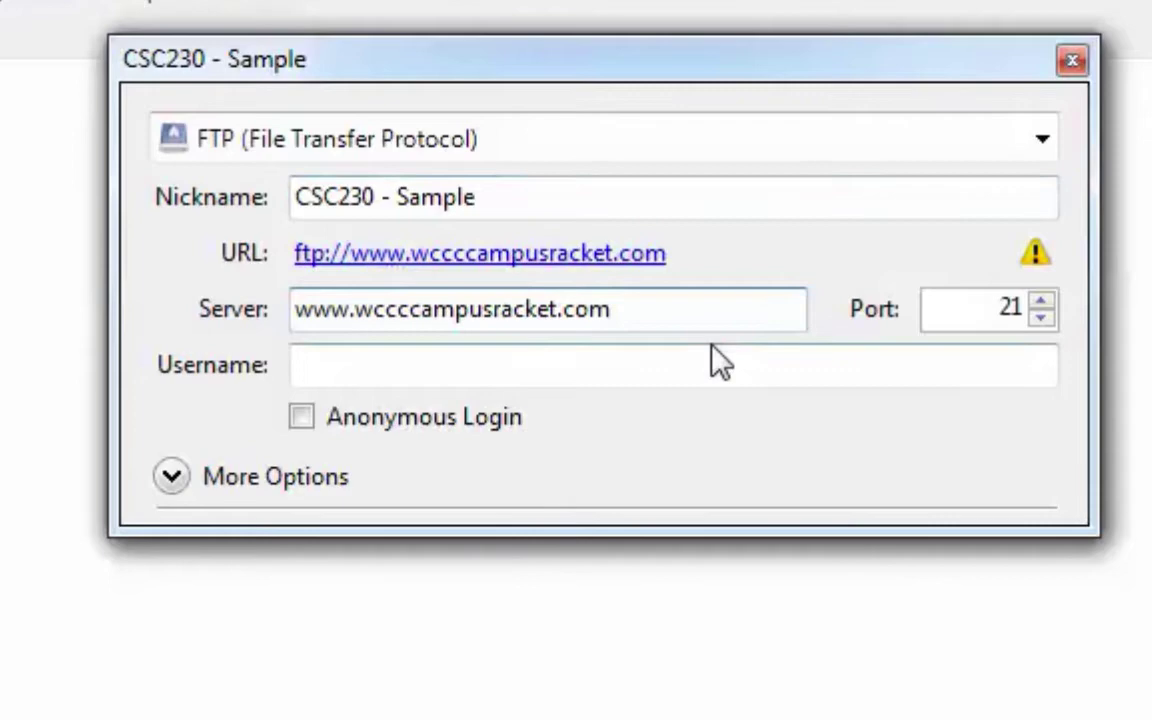
Enter the account username at the wccccampusracket.com domain in the Username field.
click(616, 366)
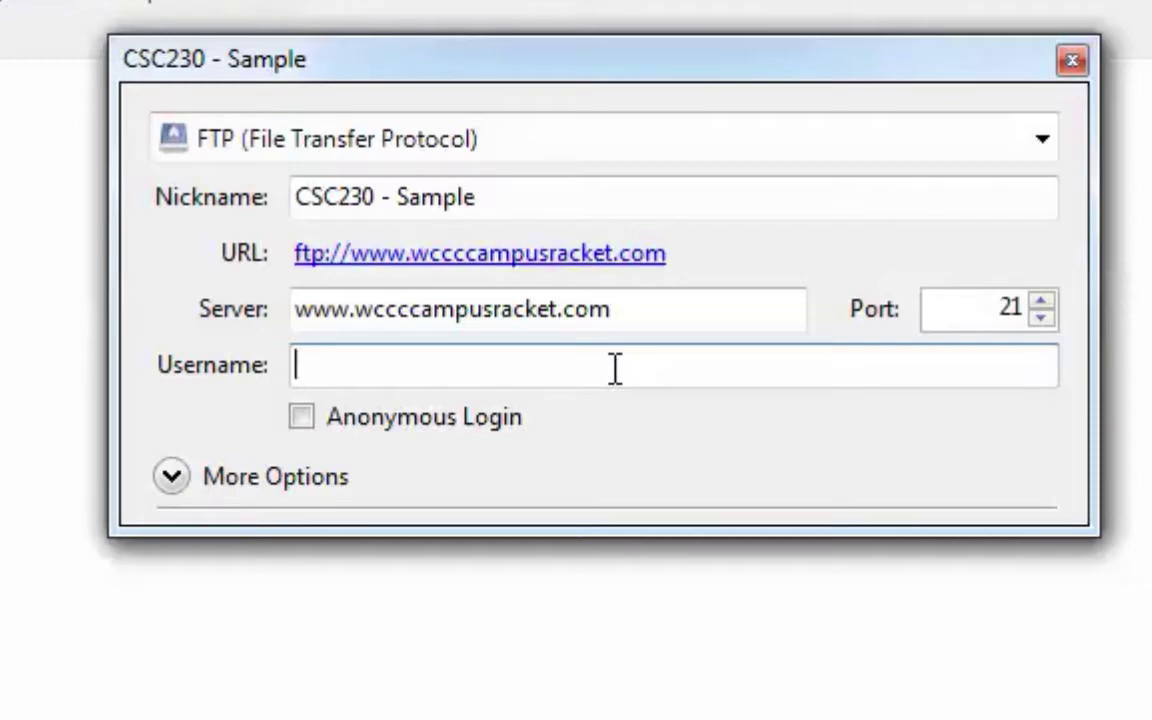
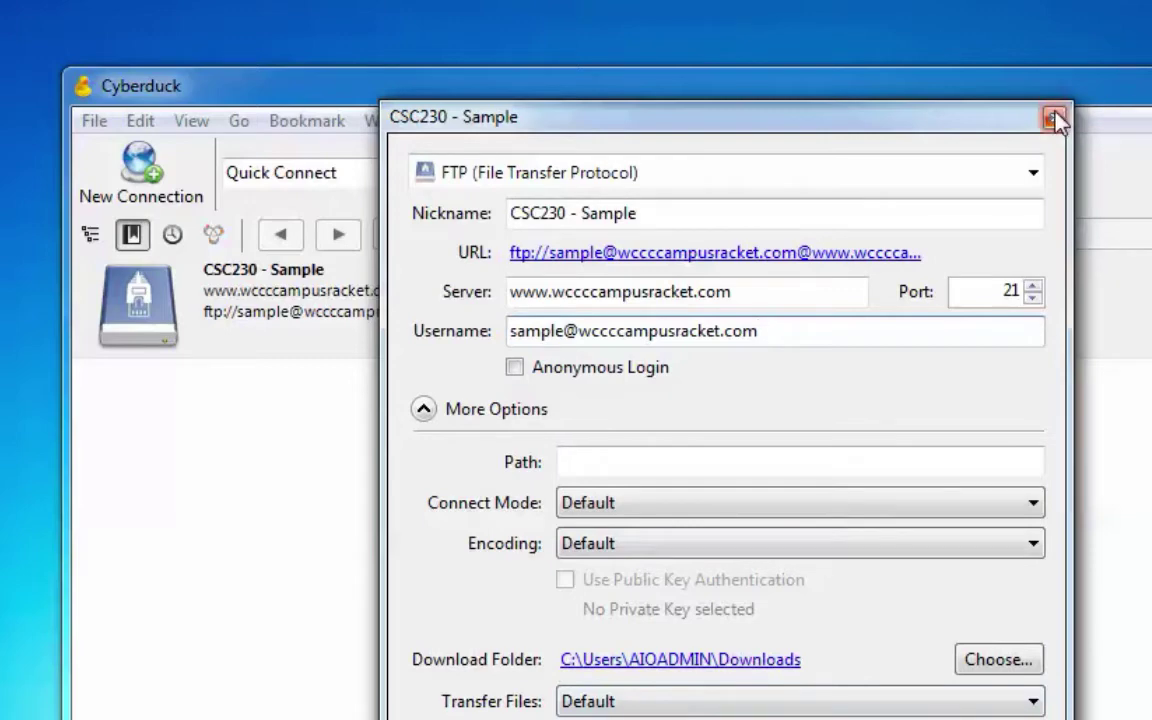
Close the bookmark, connect to CSC230 - Sample, and enter the account password at login.
click(1053, 119)
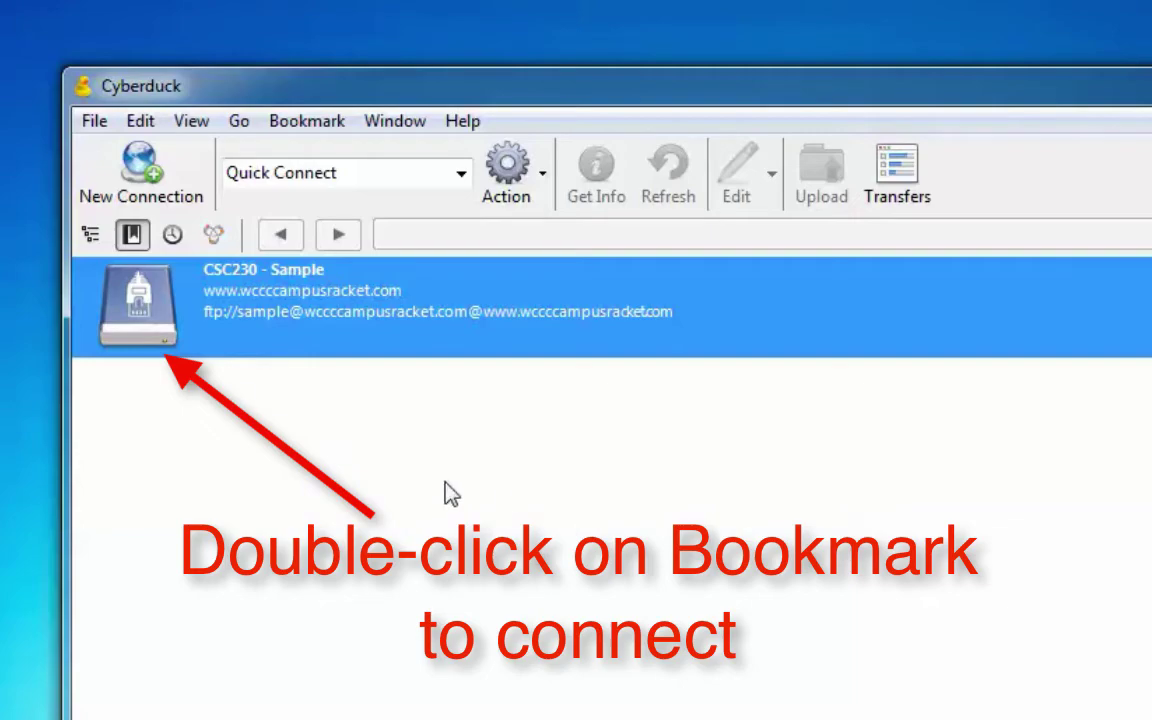
double_click(158, 300)
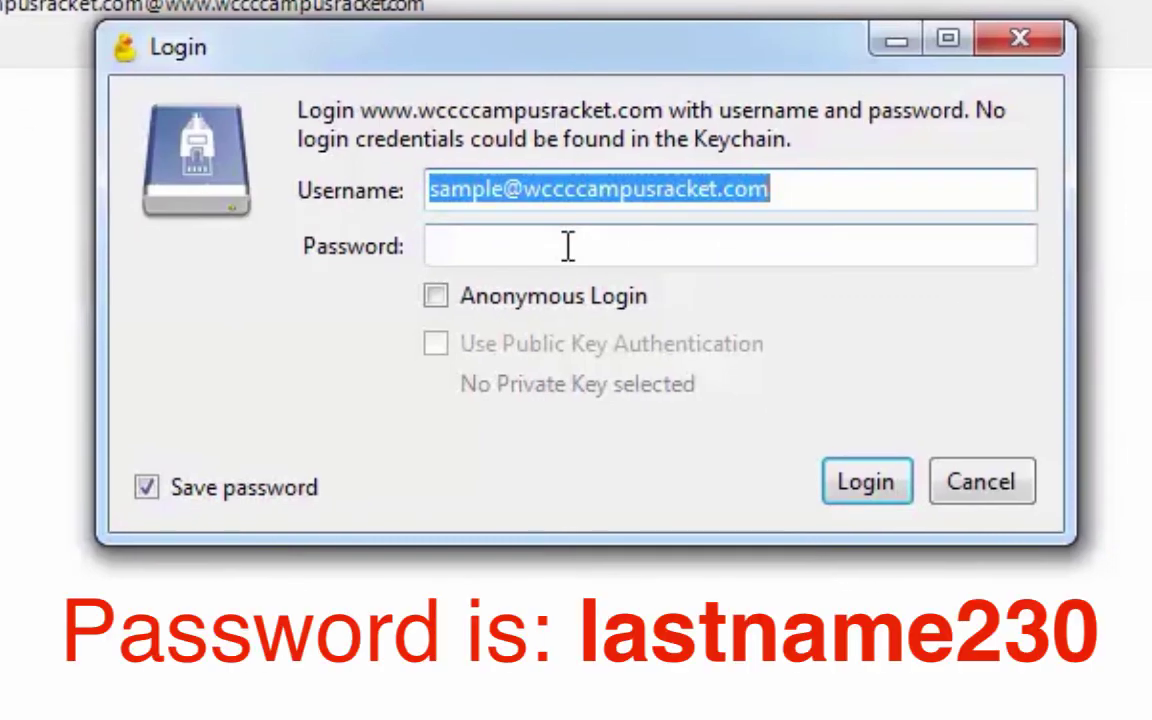
click(567, 246)
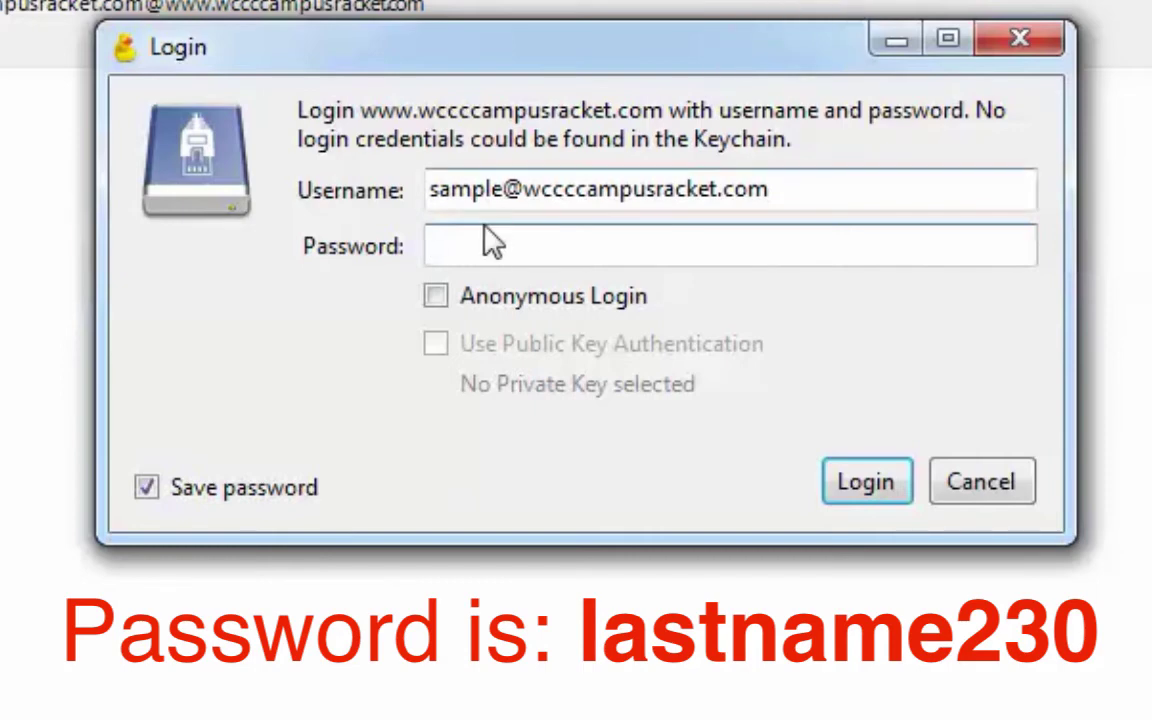
click(481, 244)
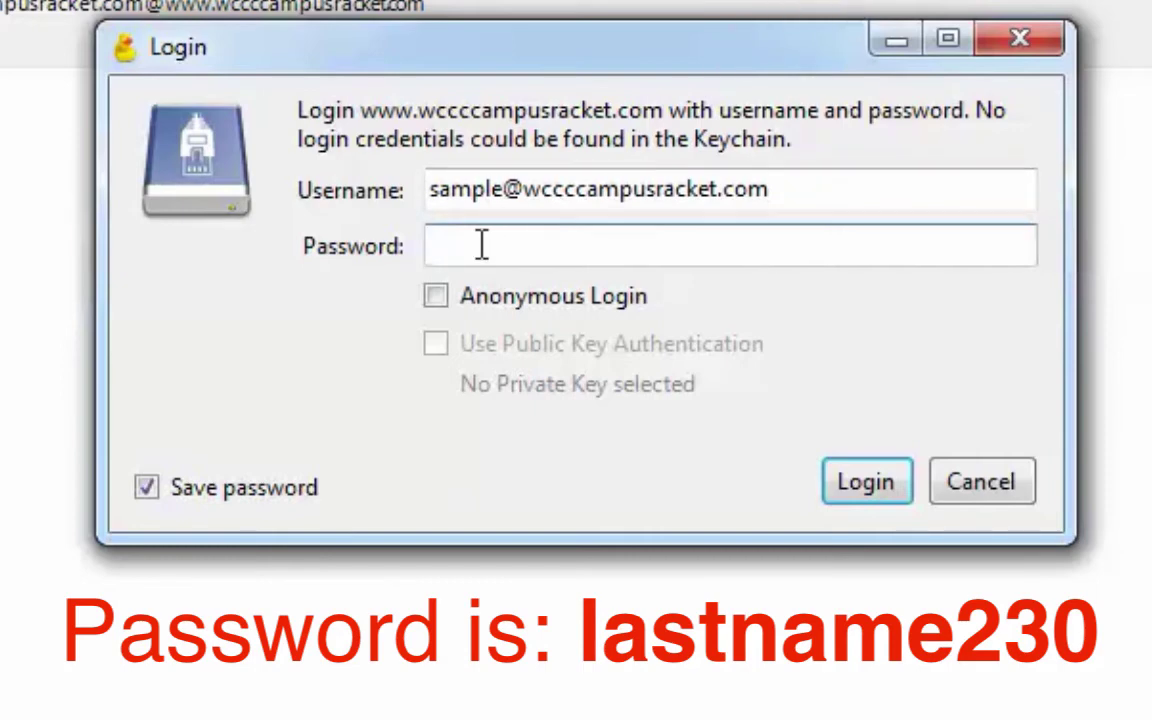
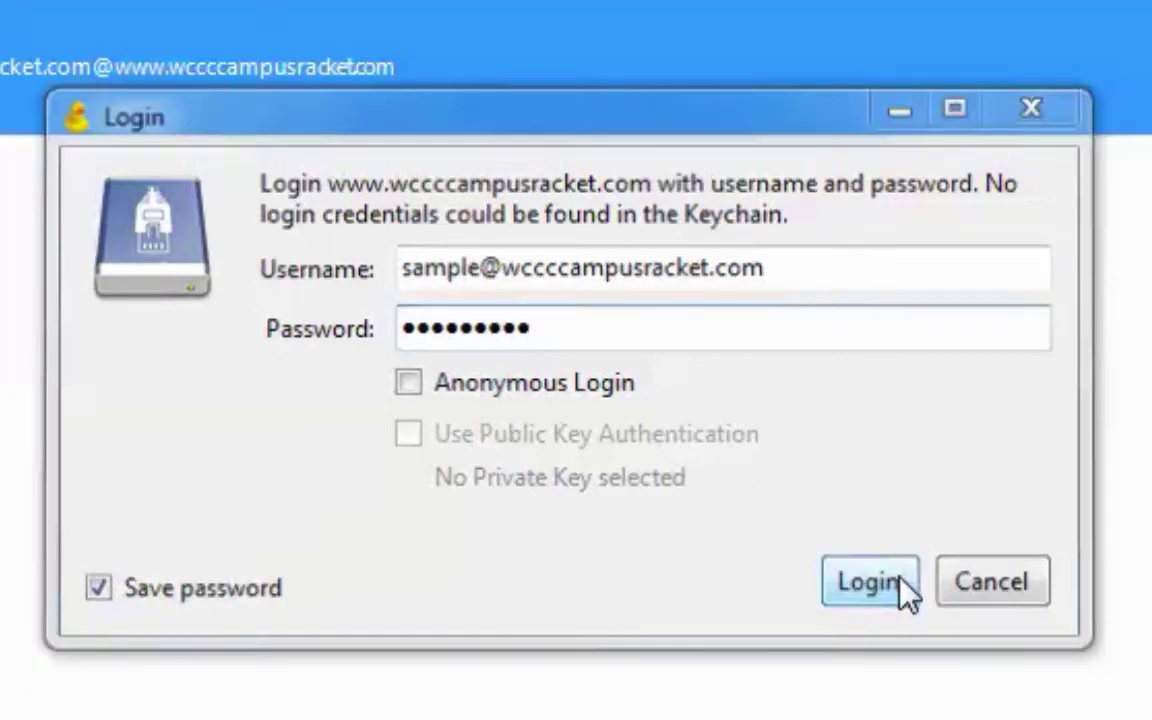
Log in to the CSC230 - Sample server past the unsecured-connection warning and view its empty root listing.
click(900, 580)
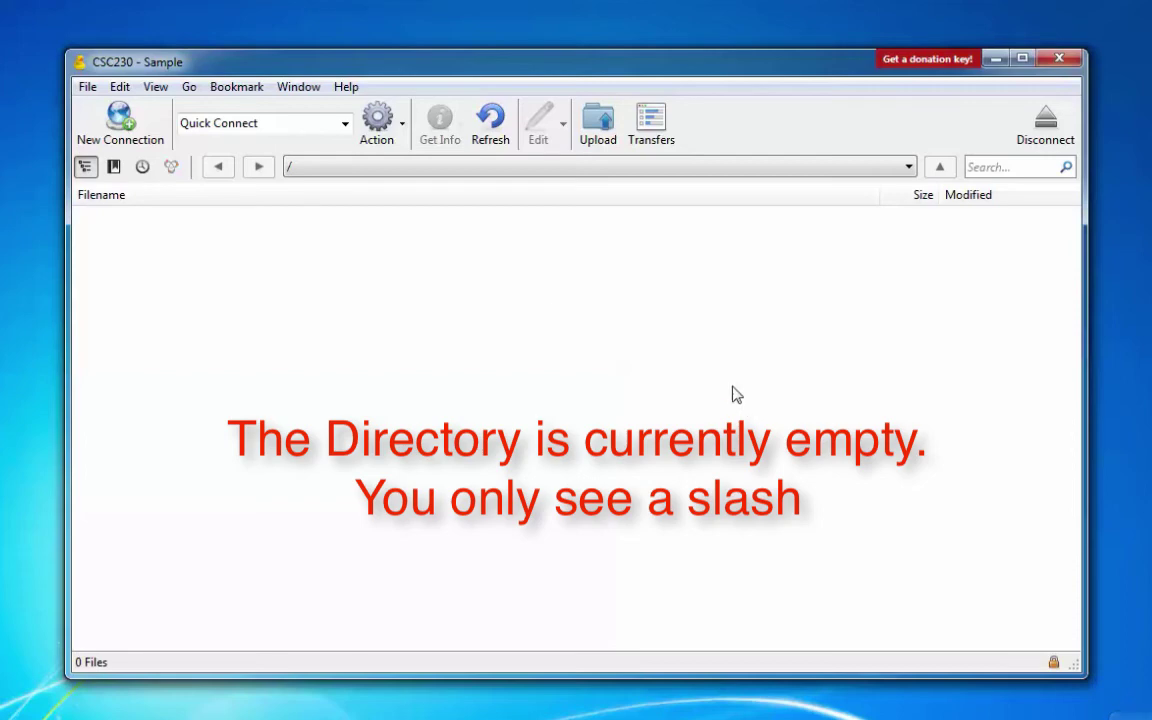
click(114, 167)
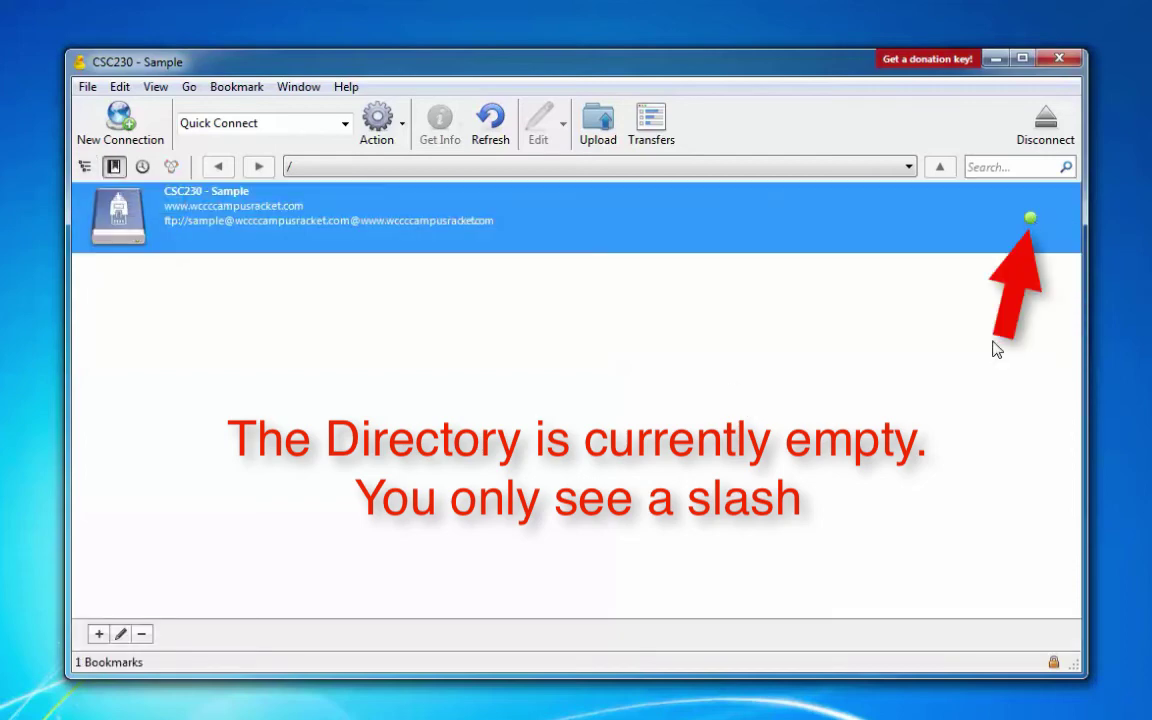
click(85, 167)
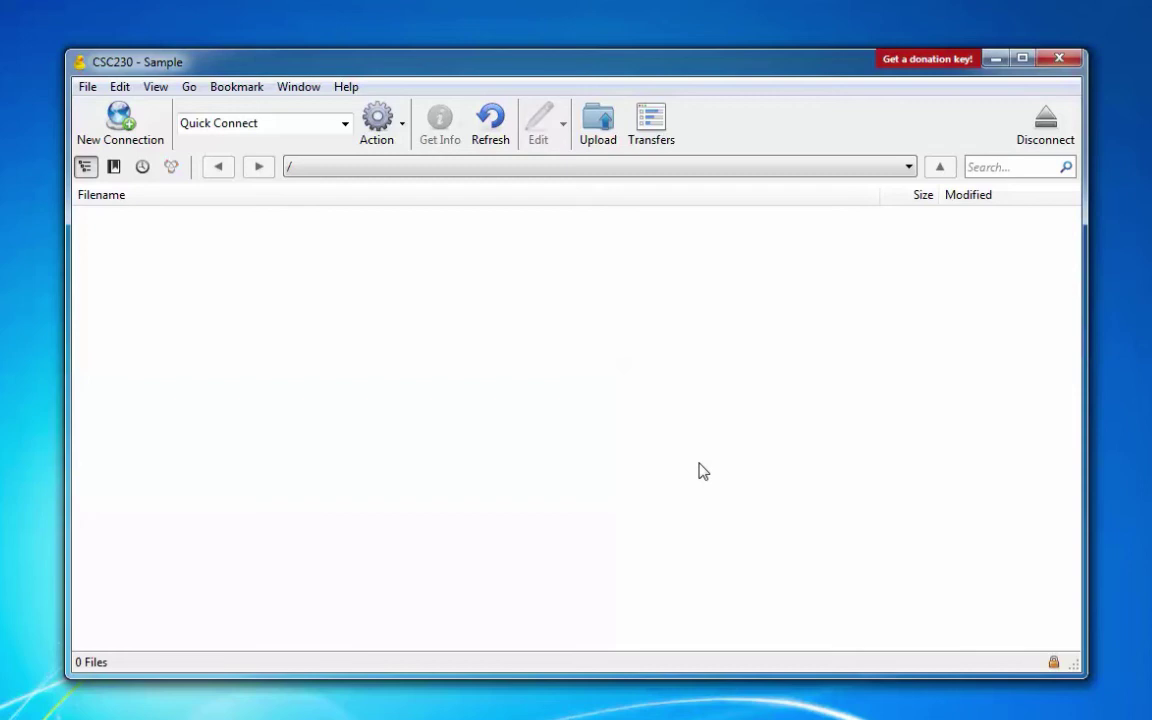
Open Edit Bookmark for CSC230 - Sample from the bookmarks list.
click(115, 167)
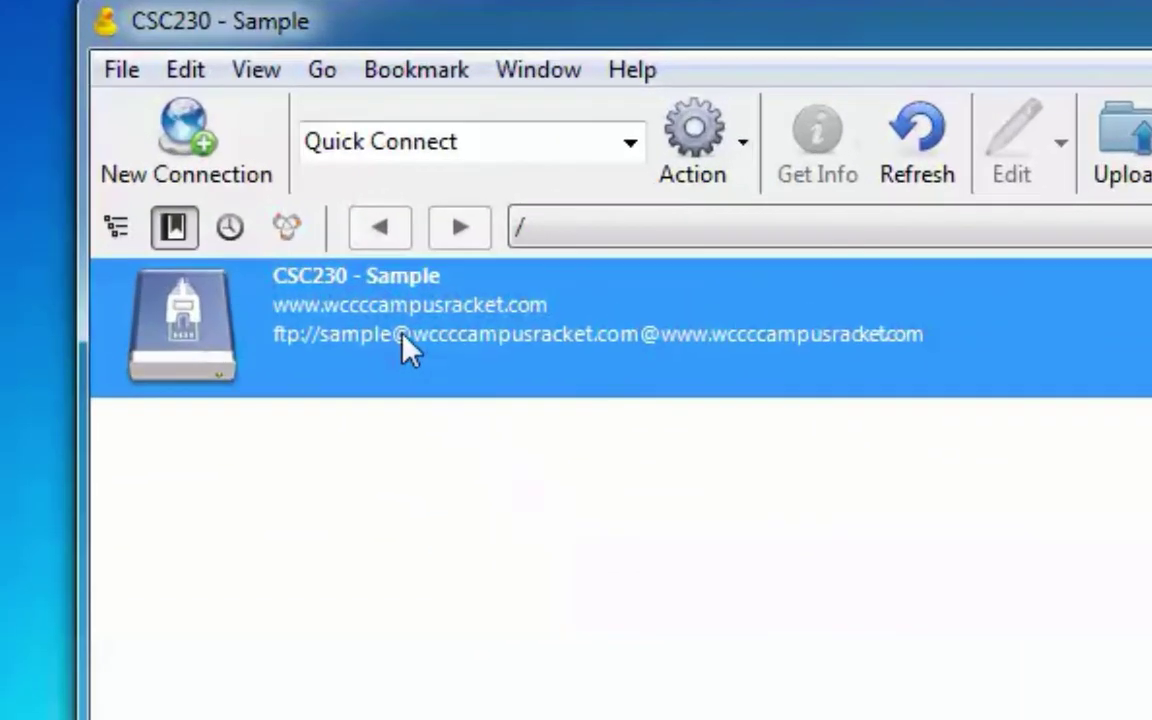
right_click(442, 312)
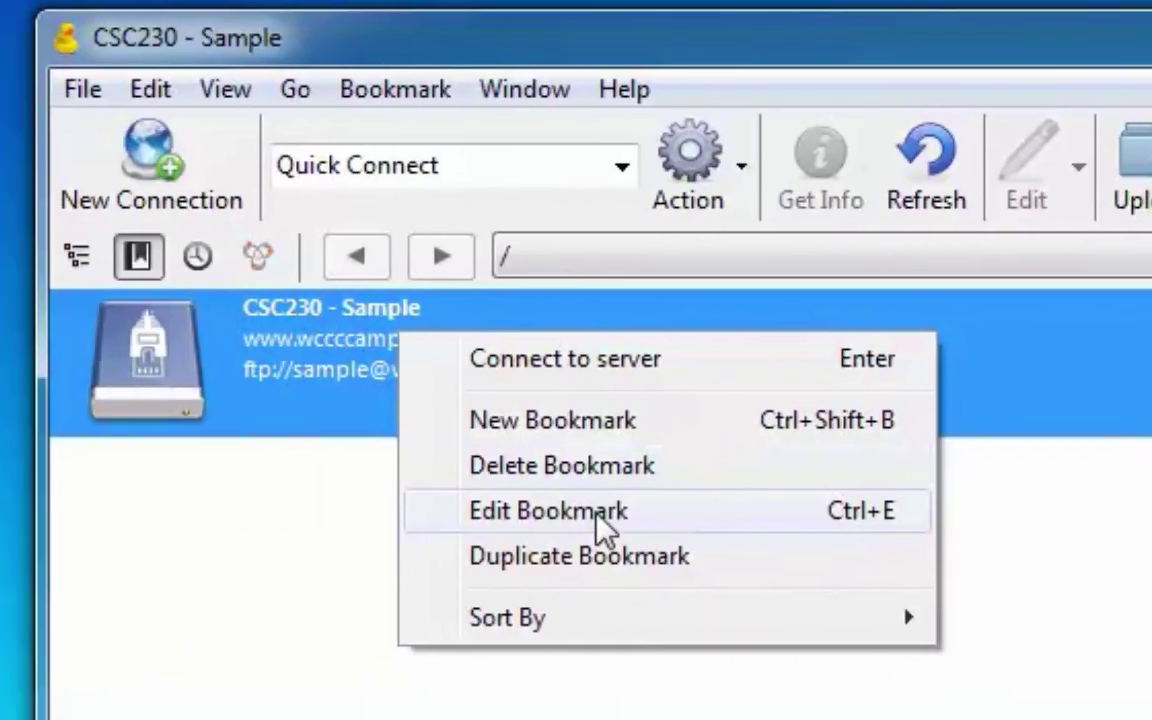
click(240, 521)
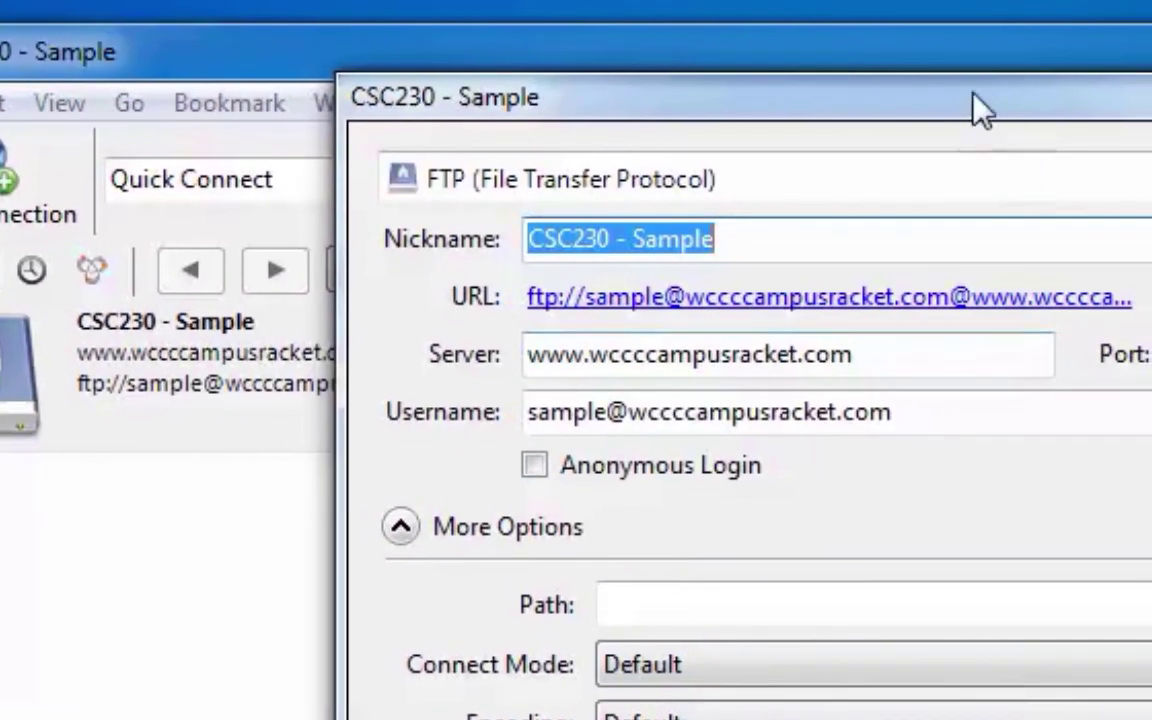
Move the CSC230 - Sample settings window aside, then close it without changes.
drag(1138, 92, 929, 38)
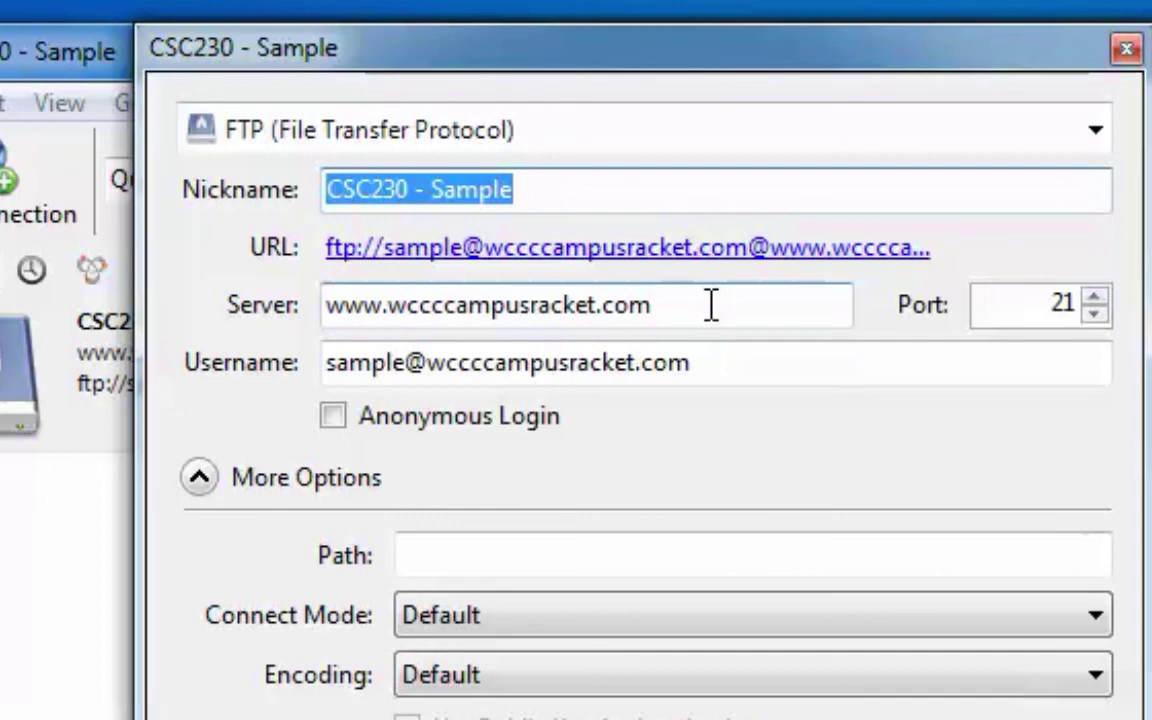
click(1126, 48)
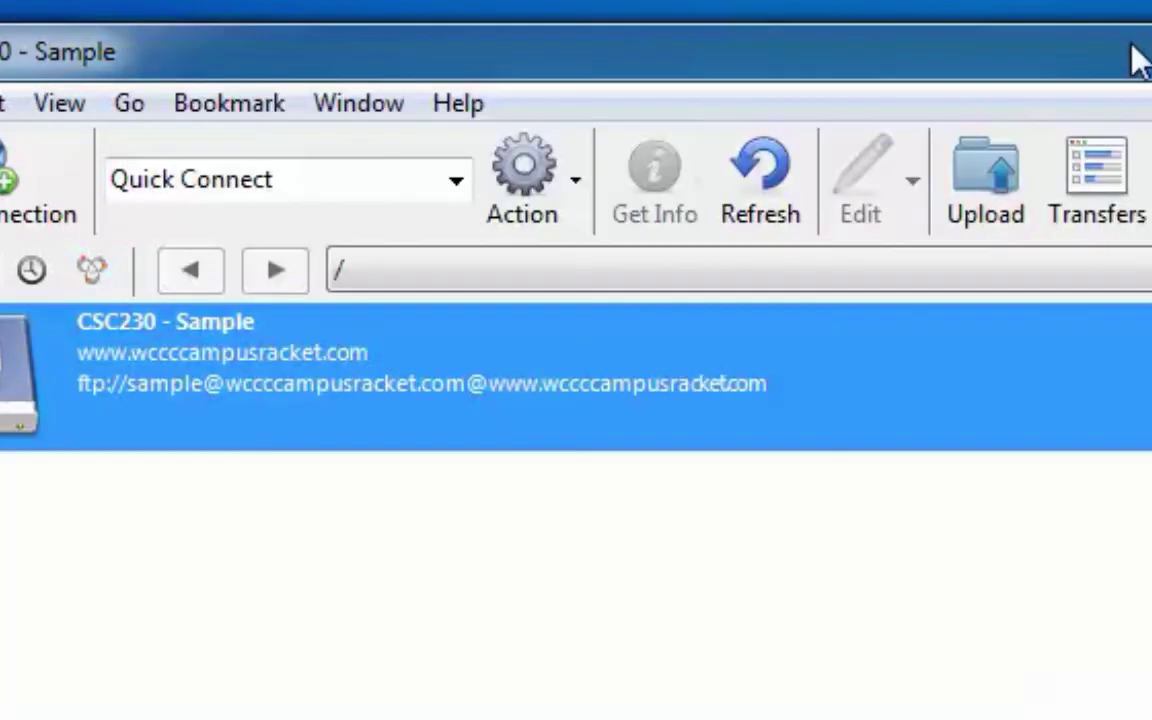